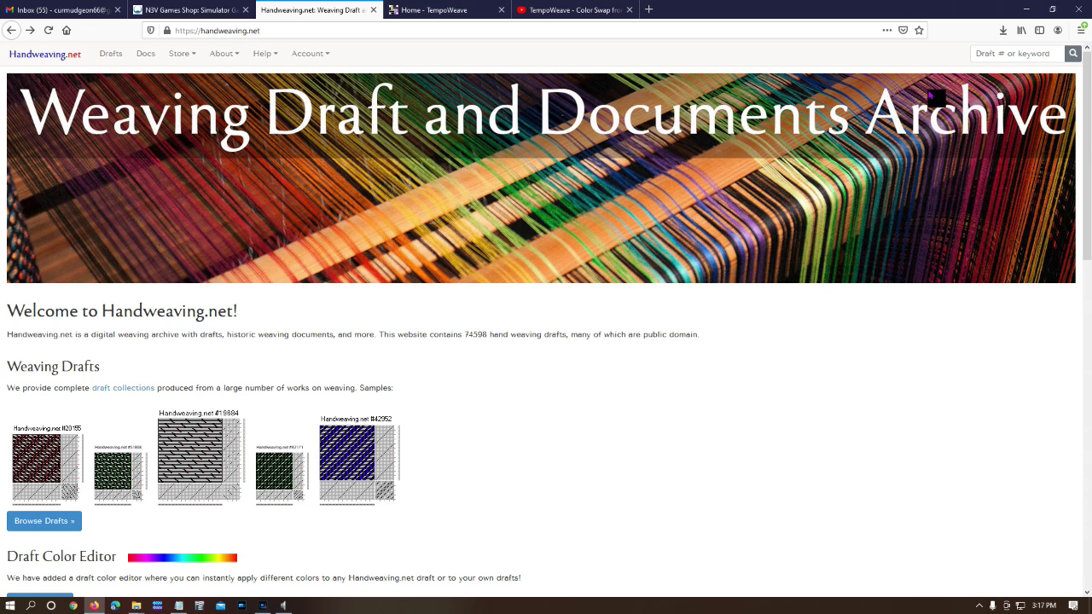
- Search the archive for 'Tartan', browse the plaid results and open the green Armstrong draft #13590
{"action": "left_click", "coordinate": [978, 56]}
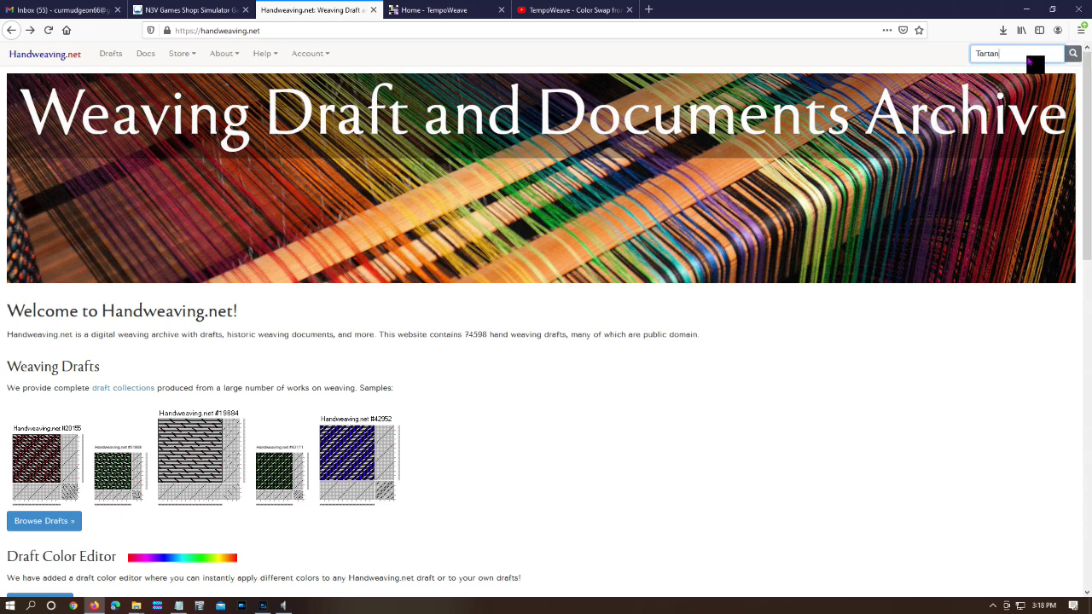
{"action": "left_click", "coordinate": [1074, 55]}
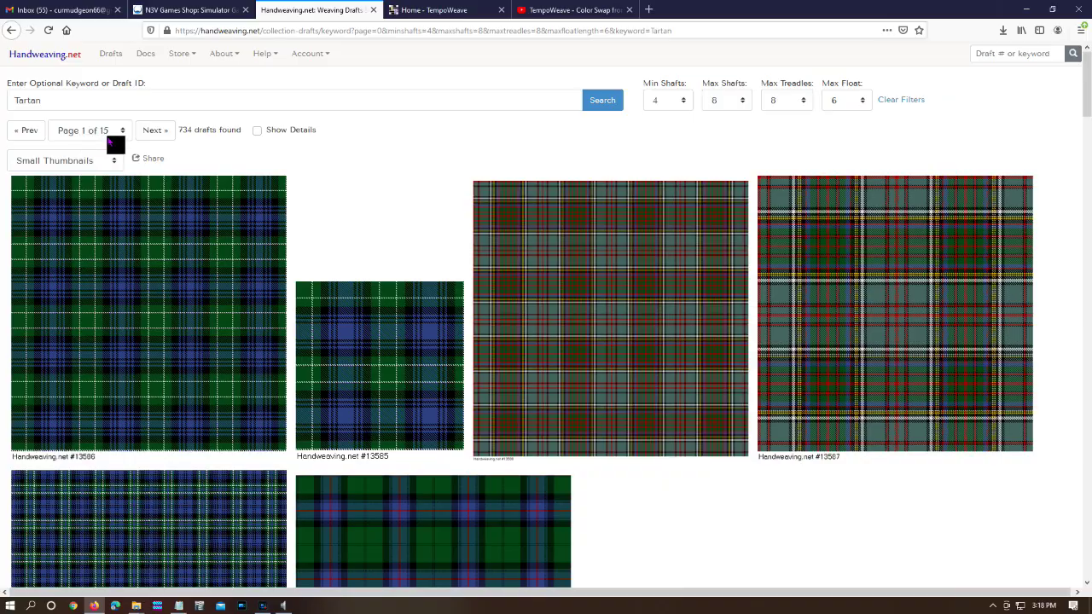
{"action": "scroll", "coordinate": [461, 418], "scroll_direction": "down", "scroll_amount": 1}
{"action": "scroll", "coordinate": [461, 418], "scroll_direction": "down", "scroll_amount": 15}
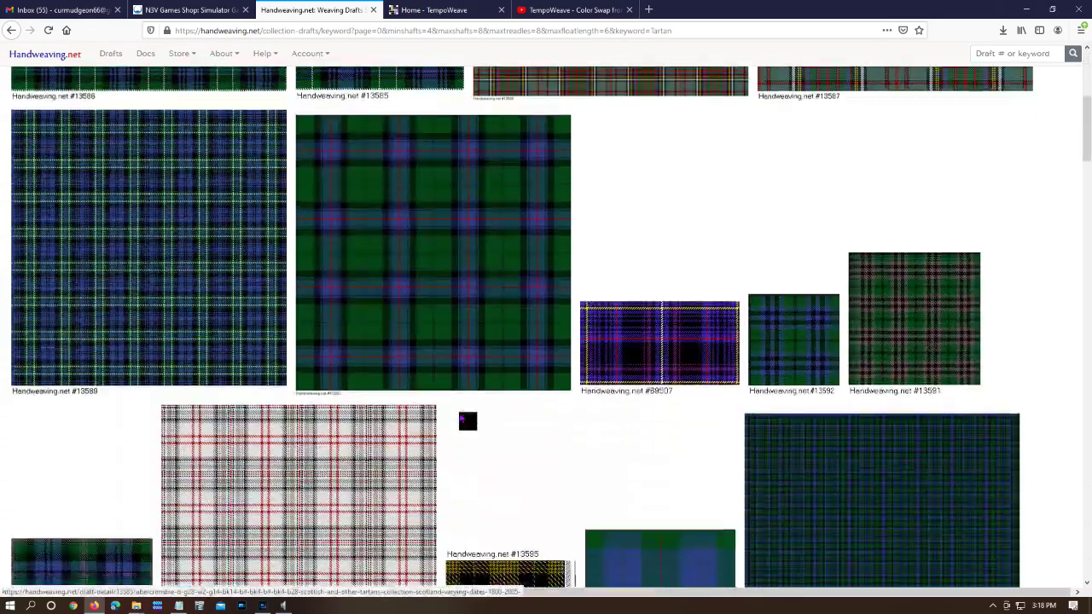
{"action": "scroll", "coordinate": [467, 420], "scroll_direction": "down", "scroll_amount": 10}
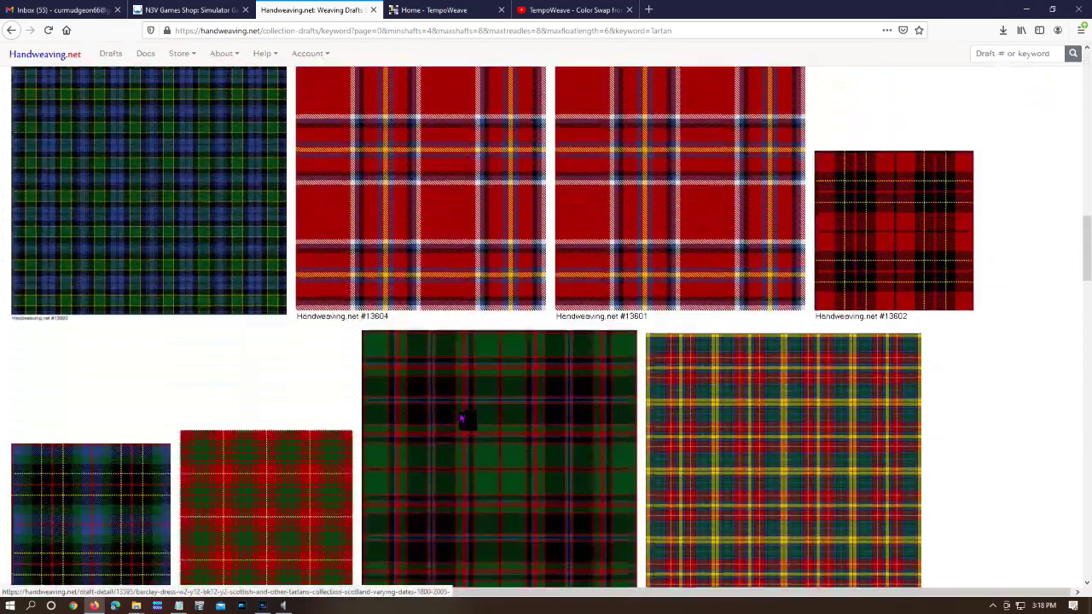
{"action": "scroll", "coordinate": [467, 419], "scroll_direction": "up", "scroll_amount": 7}
{"action": "scroll", "coordinate": [466, 420], "scroll_direction": "up", "scroll_amount": 12}
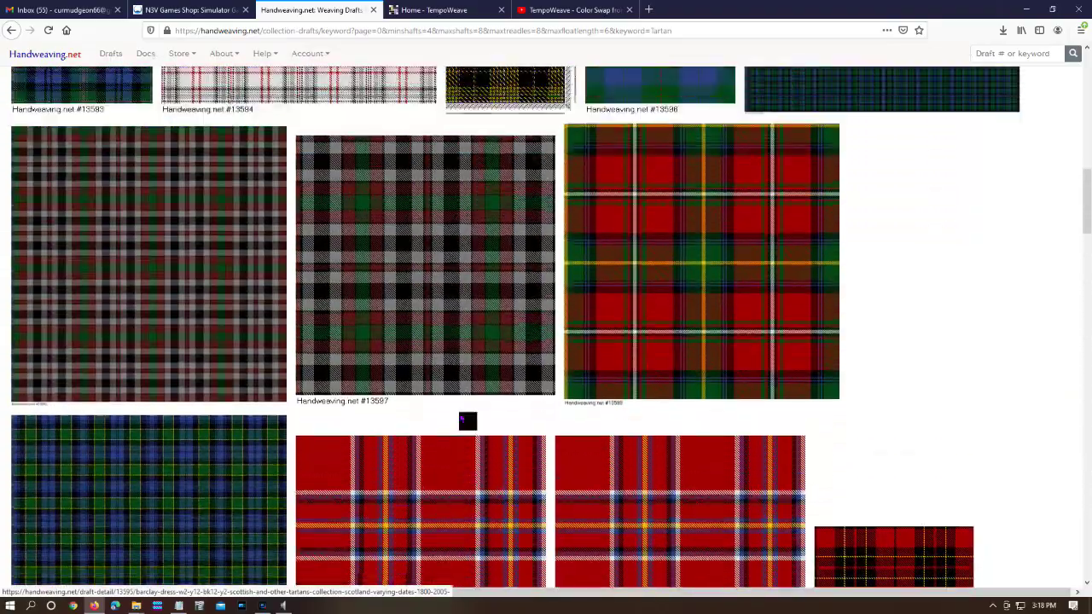
{"action": "scroll", "coordinate": [463, 418], "scroll_direction": "down", "scroll_amount": 5}
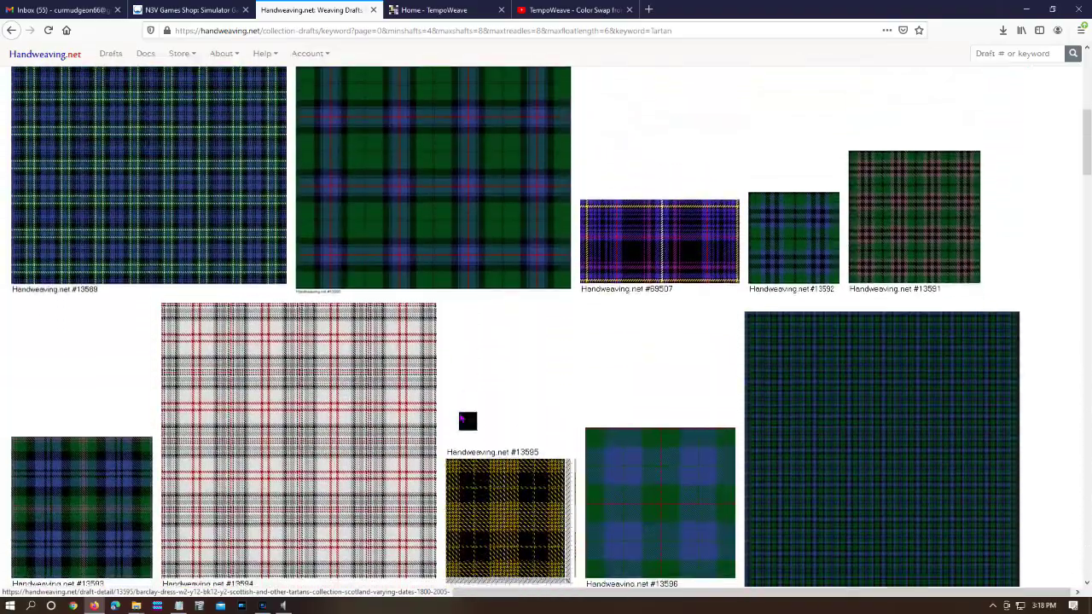
{"action": "scroll", "coordinate": [533, 454], "scroll_direction": "down", "scroll_amount": 1}
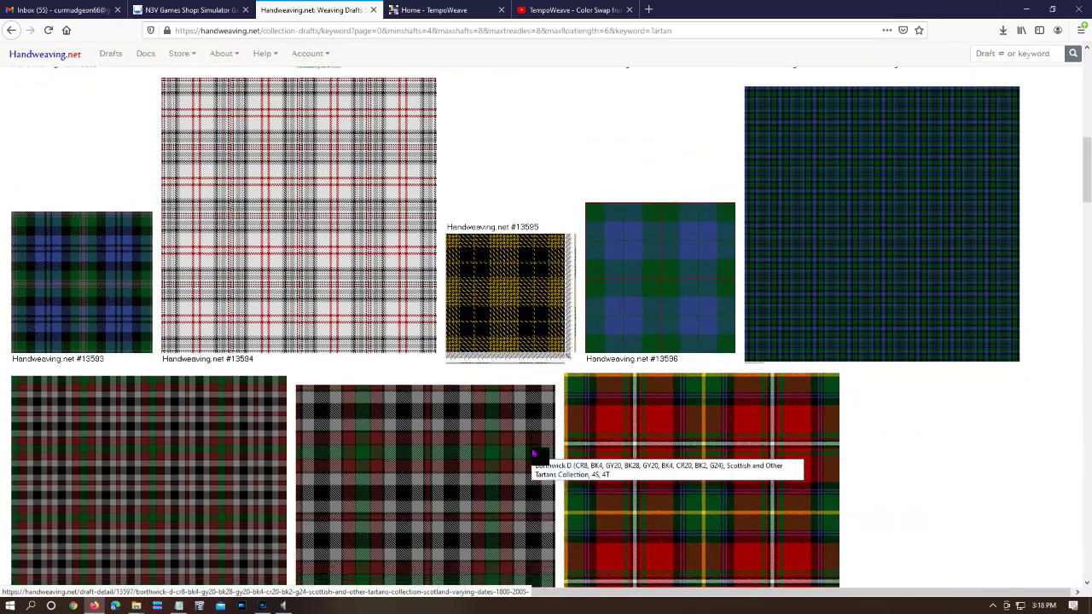
{"action": "scroll", "coordinate": [534, 455], "scroll_direction": "up", "scroll_amount": 6}
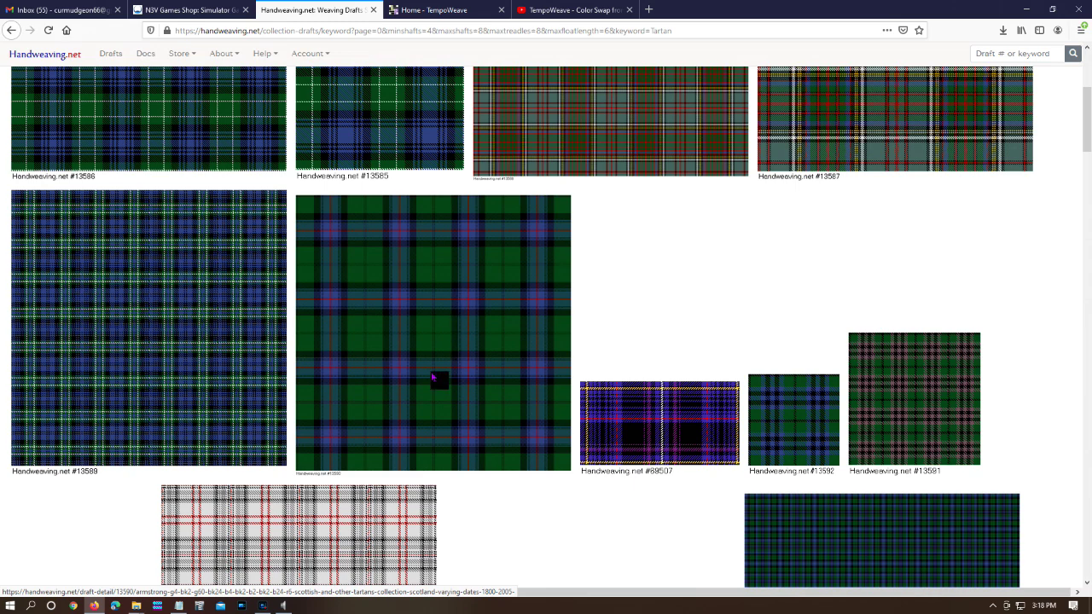
{"action": "scroll", "coordinate": [432, 376], "scroll_direction": "down", "scroll_amount": 1}
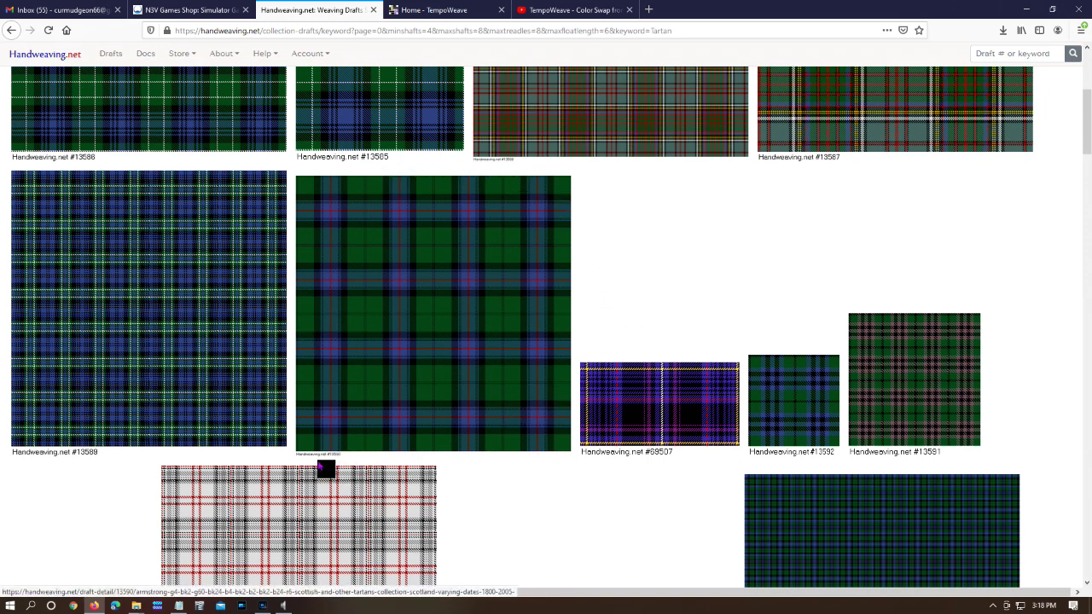
{"action": "left_click", "coordinate": [391, 295]}
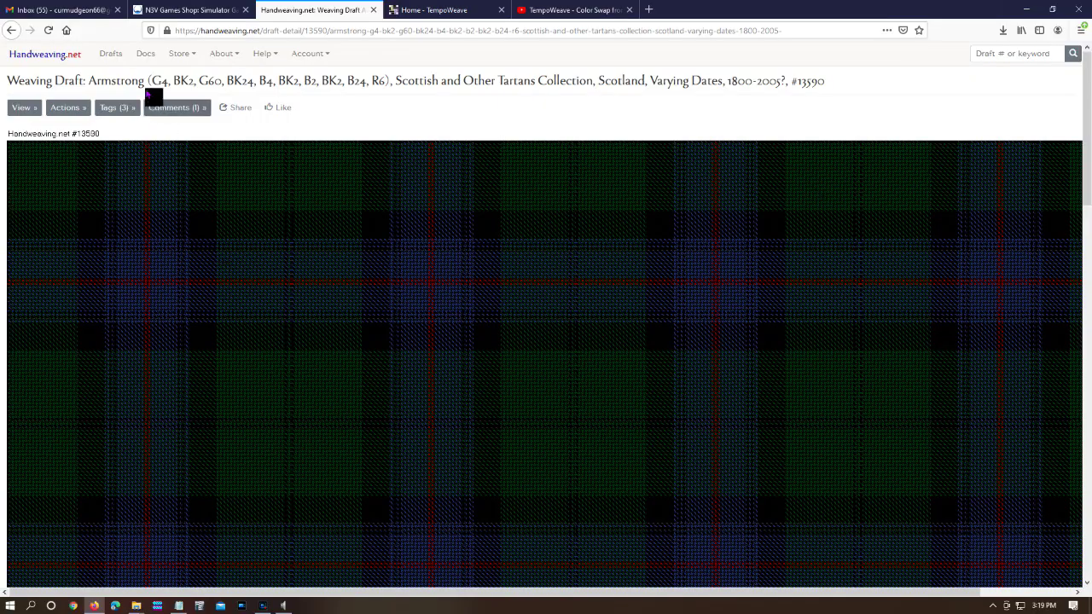
- Review the Armstrong #13590 details: 4 shafts, 4 treadles, 250-end threading, 500-pick treadling
{"action": "scroll", "coordinate": [178, 202], "scroll_direction": "down", "scroll_amount": 5}
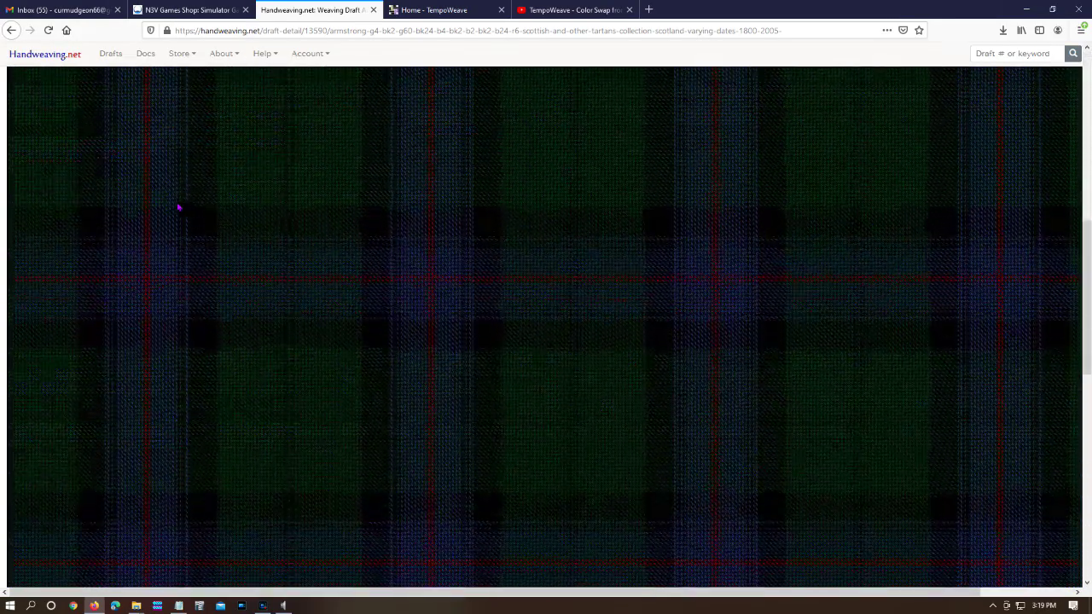
{"action": "scroll", "coordinate": [178, 207], "scroll_direction": "down", "scroll_amount": 3}
{"action": "scroll", "coordinate": [182, 352], "scroll_direction": "down", "scroll_amount": 2}
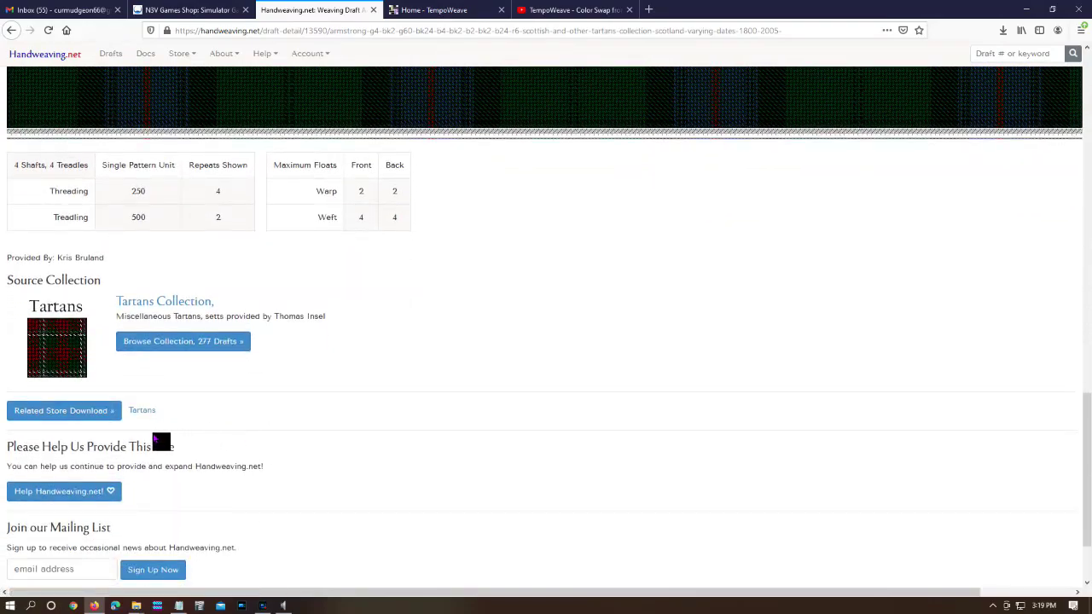
{"action": "scroll", "coordinate": [136, 433], "scroll_direction": "down", "scroll_amount": 2}
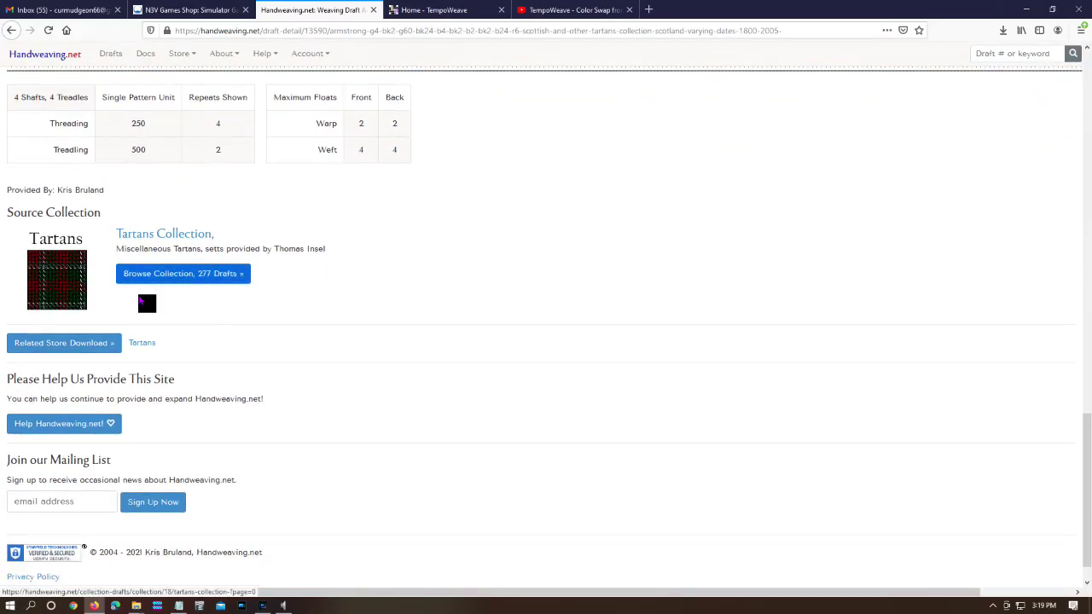
{"action": "right_click", "coordinate": [71, 348]}
{"action": "left_click", "coordinate": [273, 339]}
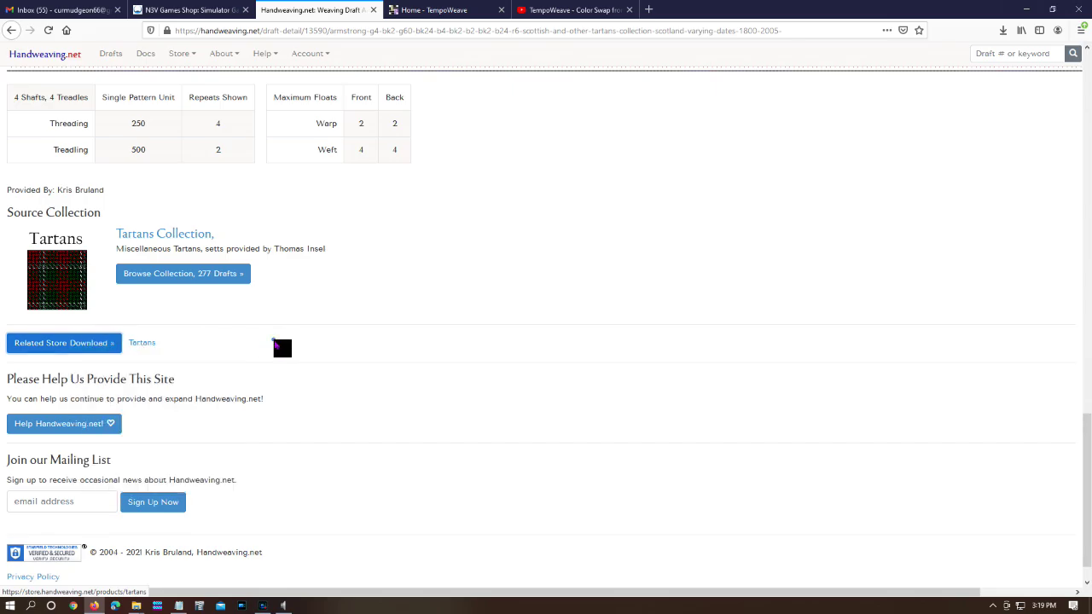
{"action": "scroll", "coordinate": [264, 354], "scroll_direction": "up", "scroll_amount": 5}
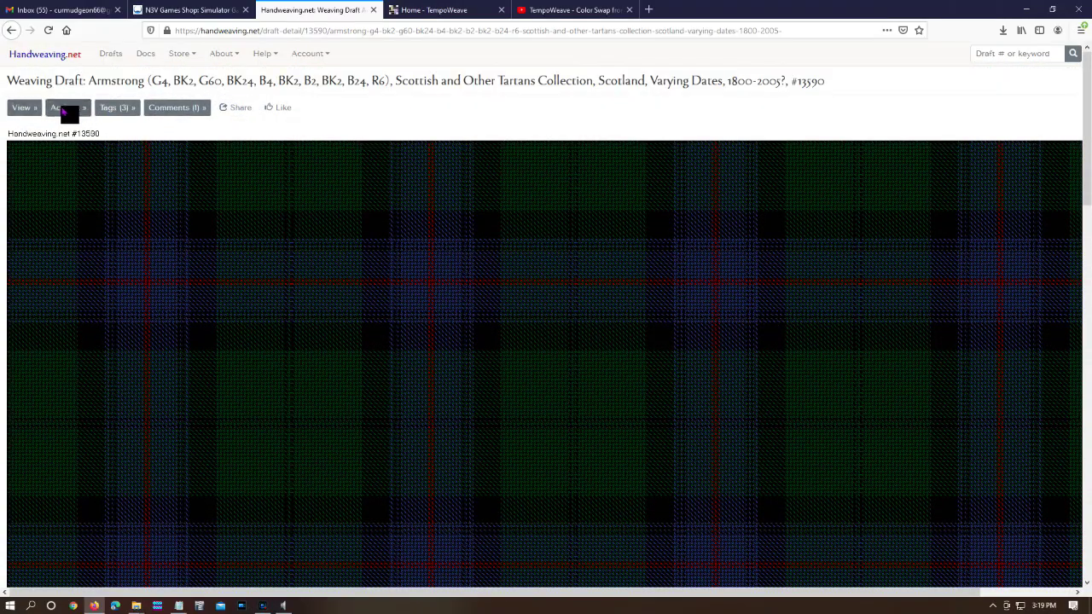
- Download the Armstrong draft as the standard WIF file 13590.wif and close the browser
{"action": "left_click", "coordinate": [64, 109]}
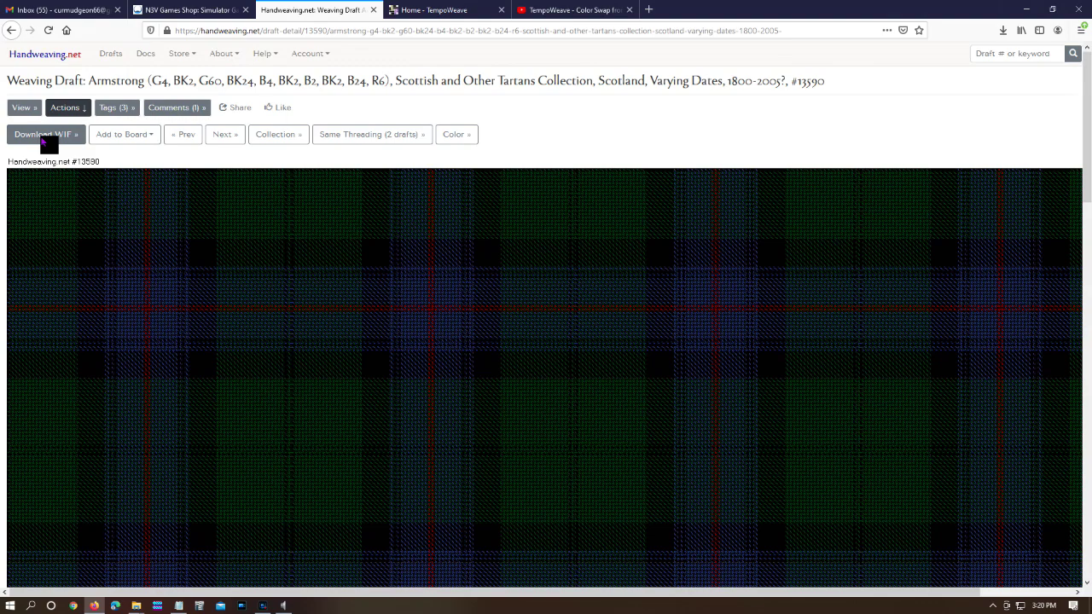
{"action": "left_click", "coordinate": [43, 138]}
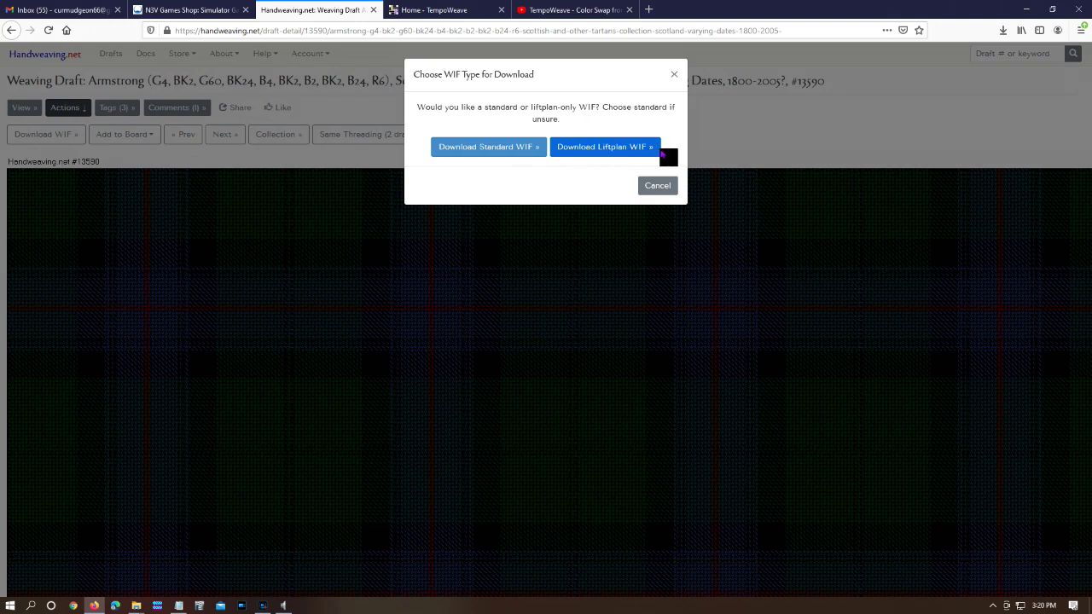
{"action": "left_click", "coordinate": [486, 151]}
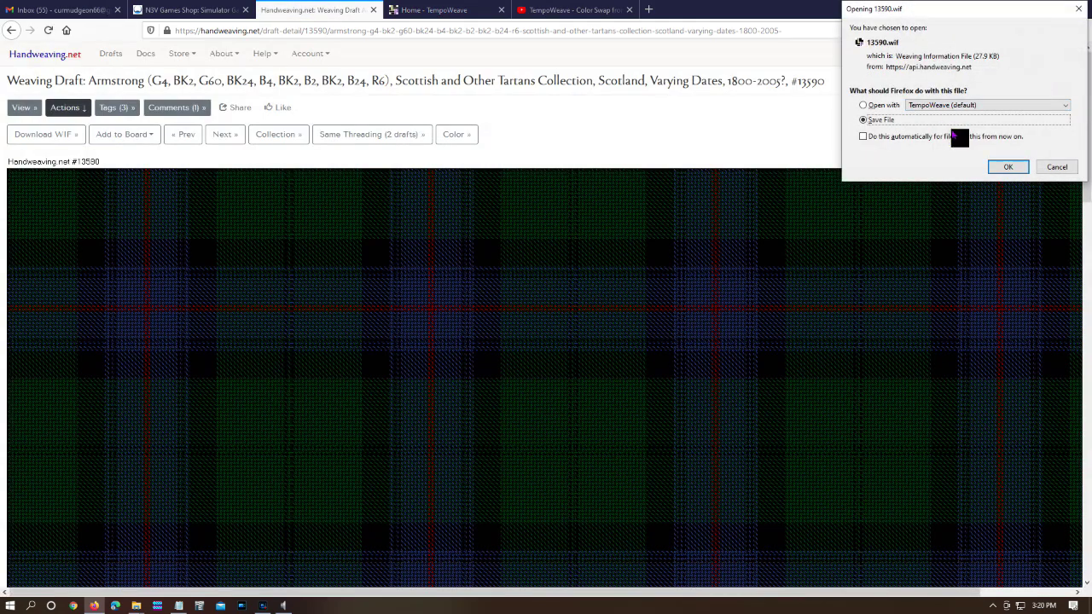
{"action": "left_click", "coordinate": [1004, 168]}
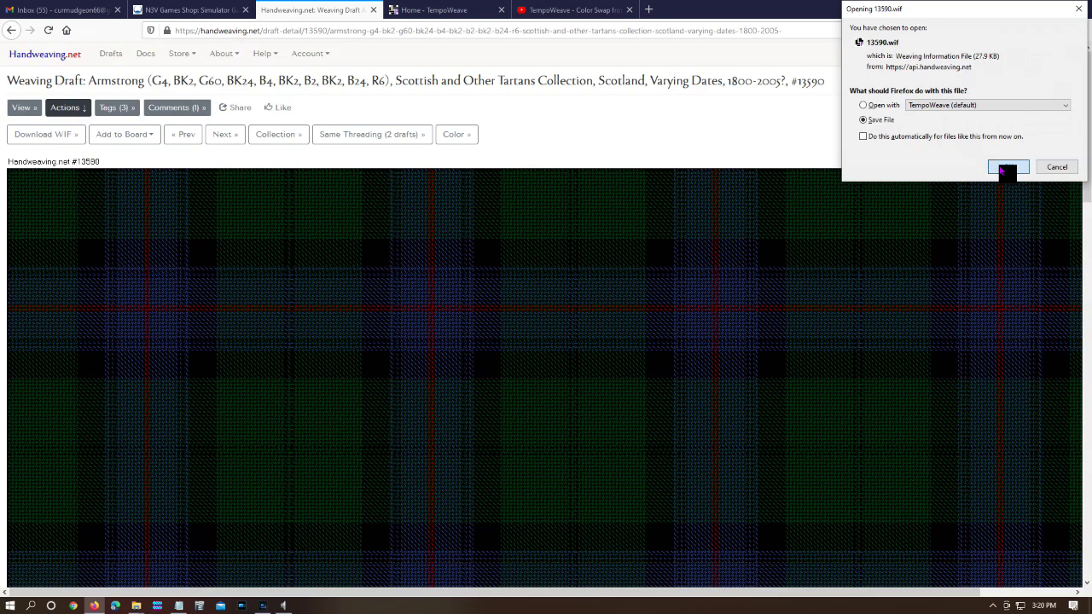
{"action": "left_click", "coordinate": [1002, 171]}
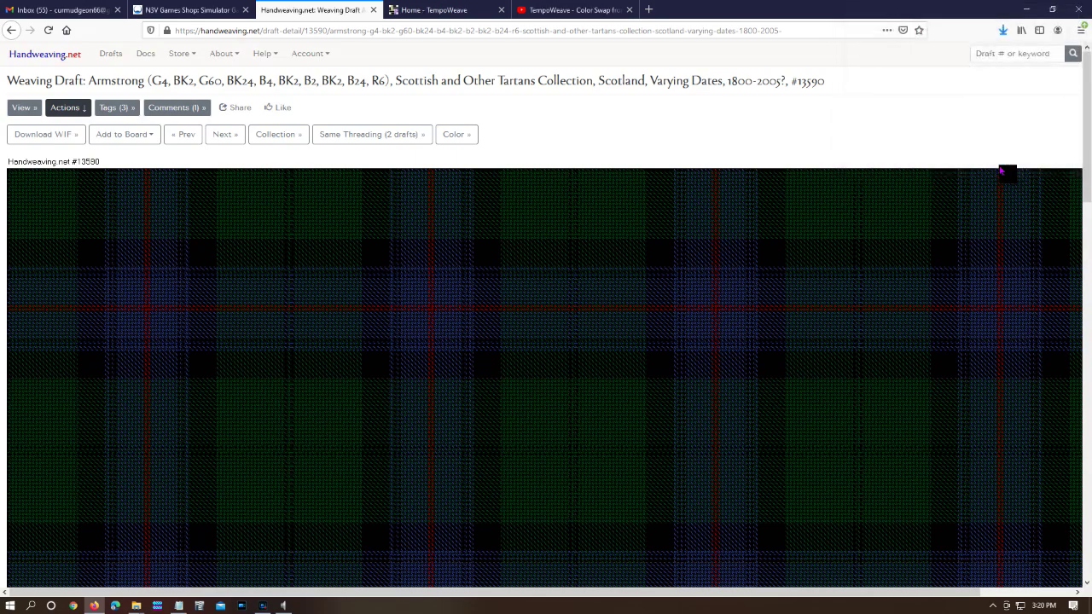
{"action": "left_click", "coordinate": [1078, 10]}
- Confirm closing all browser tabs and launch TempoWeave with an untitled draft, bringing up its Open dialog
{"action": "left_click", "coordinate": [518, 321]}
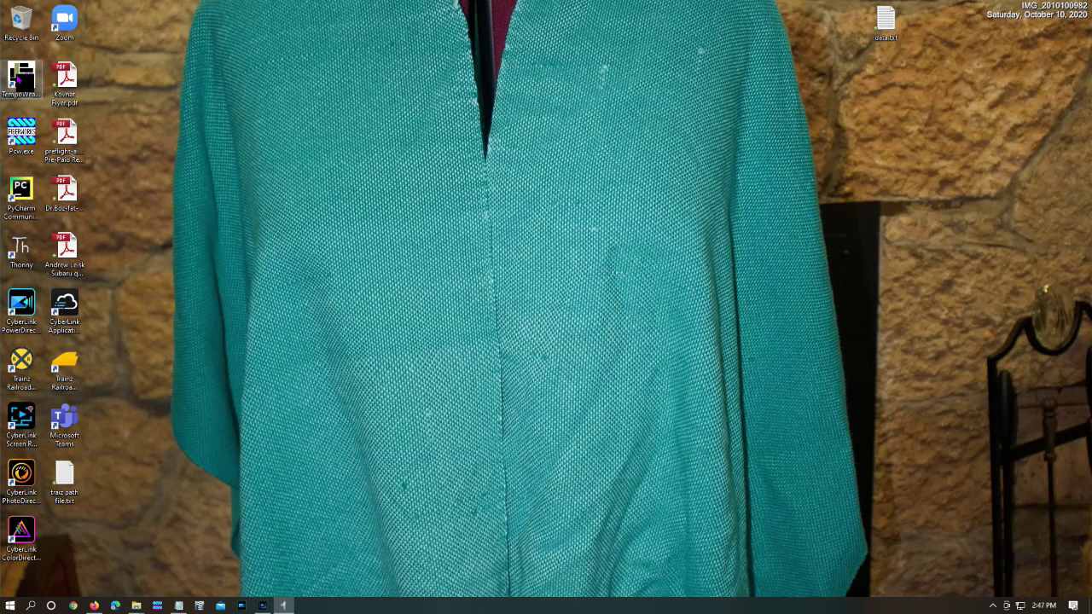
{"action": "left_click", "coordinate": [20, 78]}
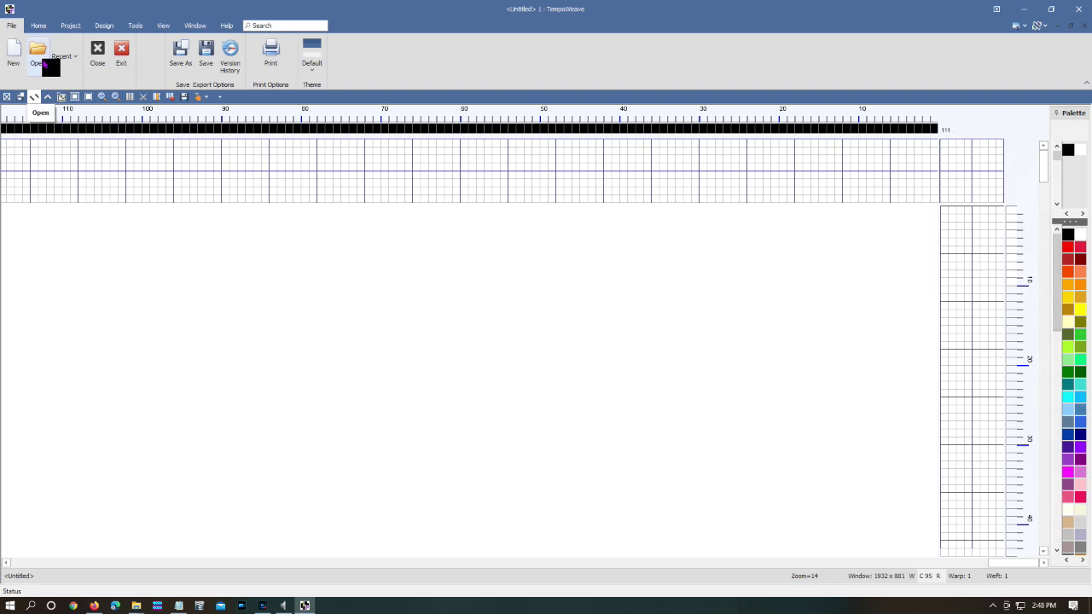
{"action": "left_click", "coordinate": [39, 55]}
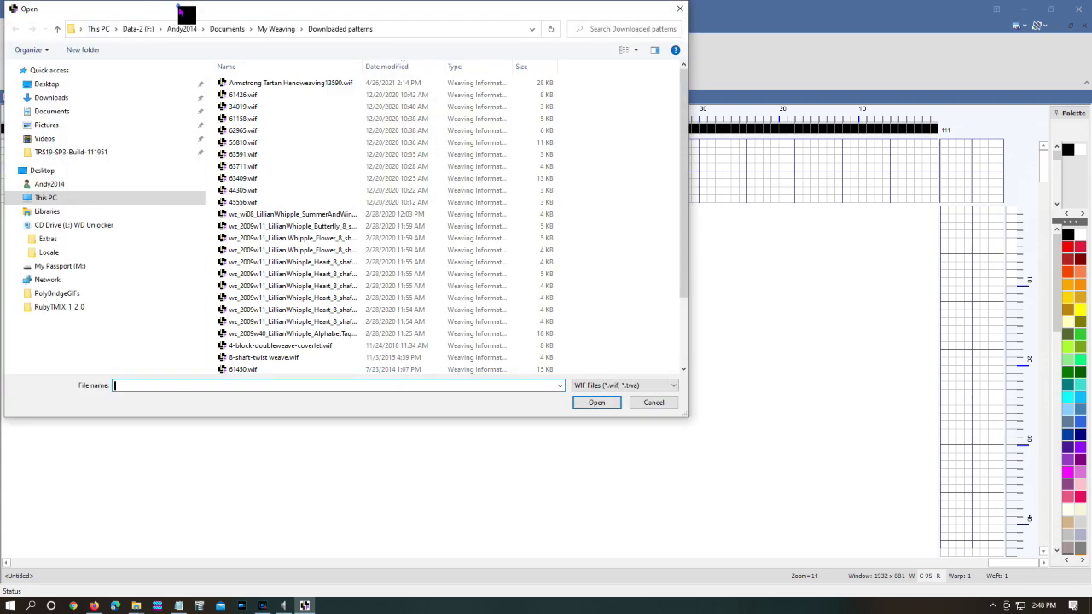
- Open Armstrong Tartan Handweaving13590.wif from the Downloaded patterns folder
{"action": "left_click_drag", "start_coordinate": [186, 14], "coordinate": [190, 102]}
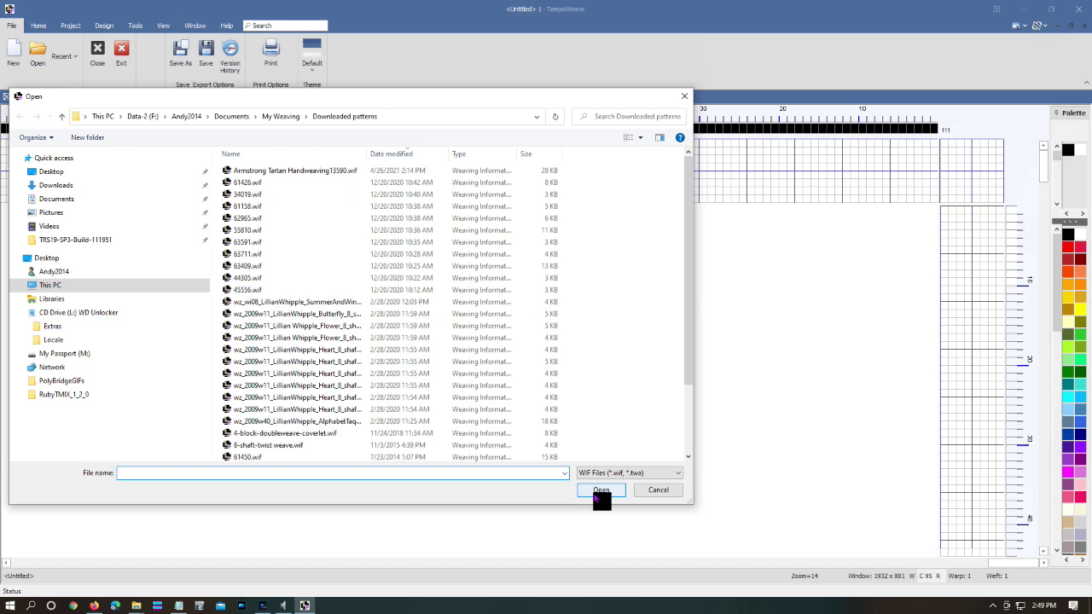
{"action": "left_click", "coordinate": [312, 170]}
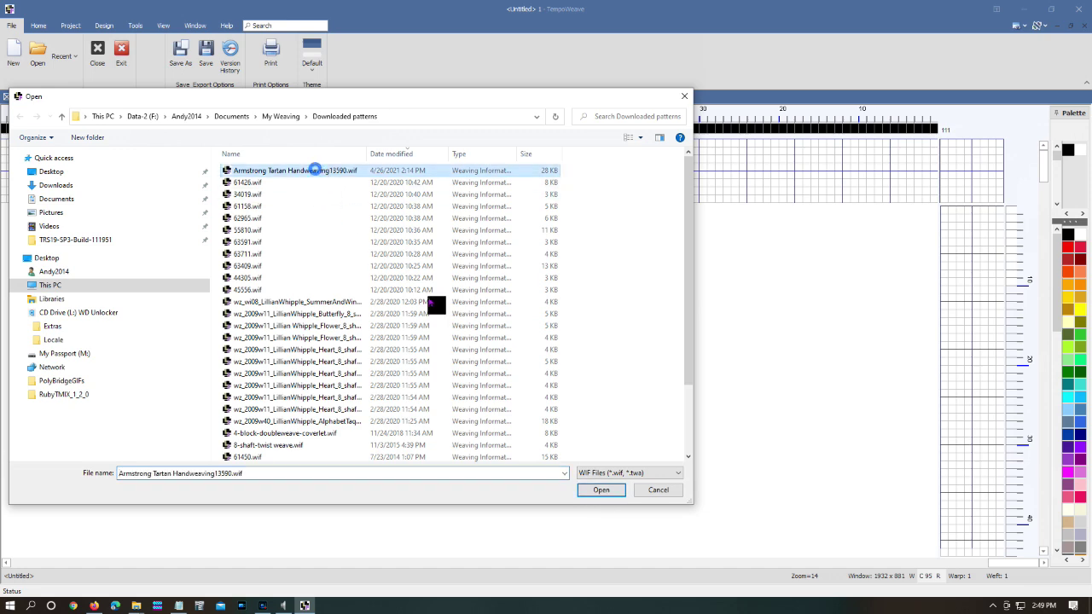
{"action": "left_click", "coordinate": [590, 492]}
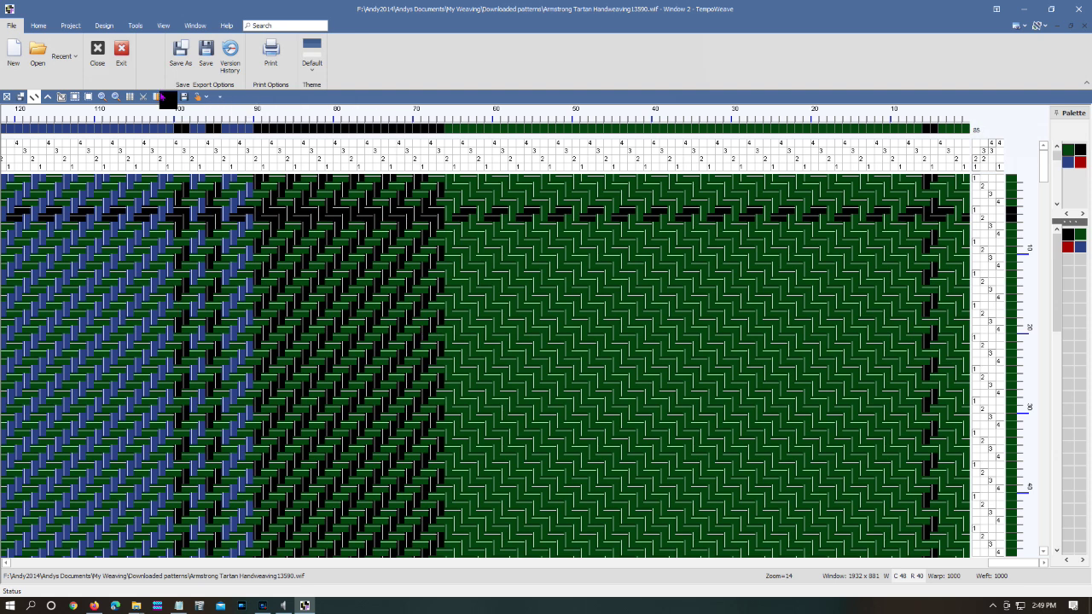
{"action": "left_click", "coordinate": [102, 96]}
{"action": "left_click", "coordinate": [101, 97]}
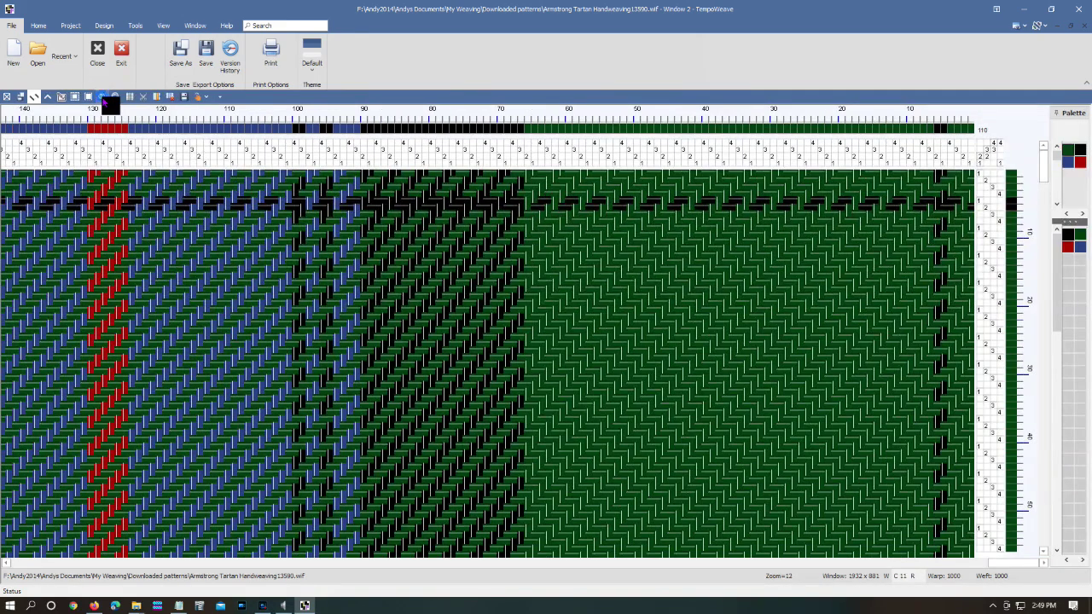
{"action": "left_click", "coordinate": [102, 97]}
{"action": "left_click", "coordinate": [101, 97]}
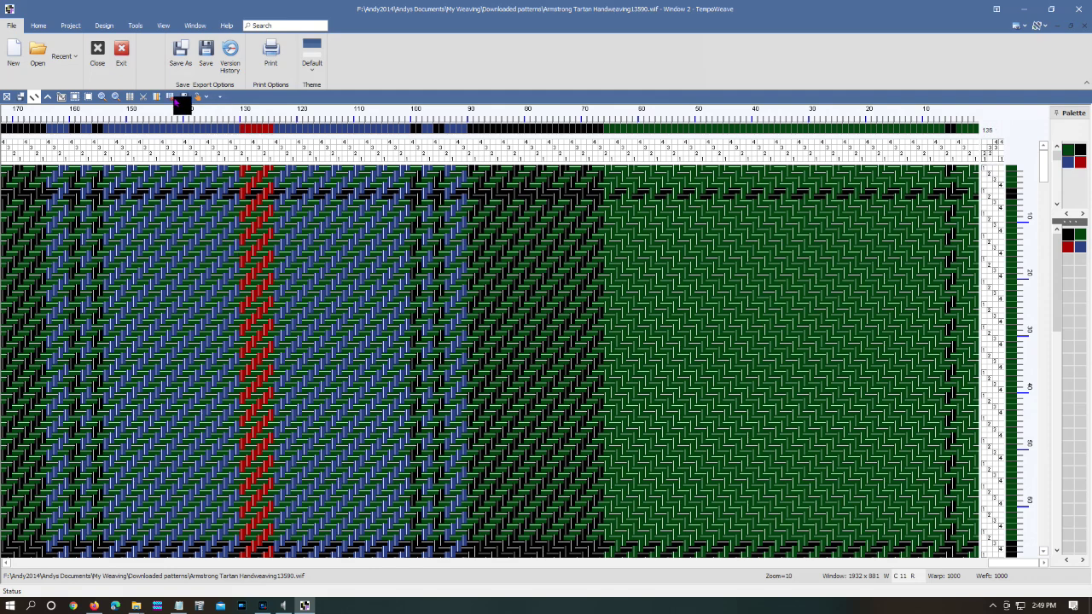
{"action": "left_click", "coordinate": [101, 98]}
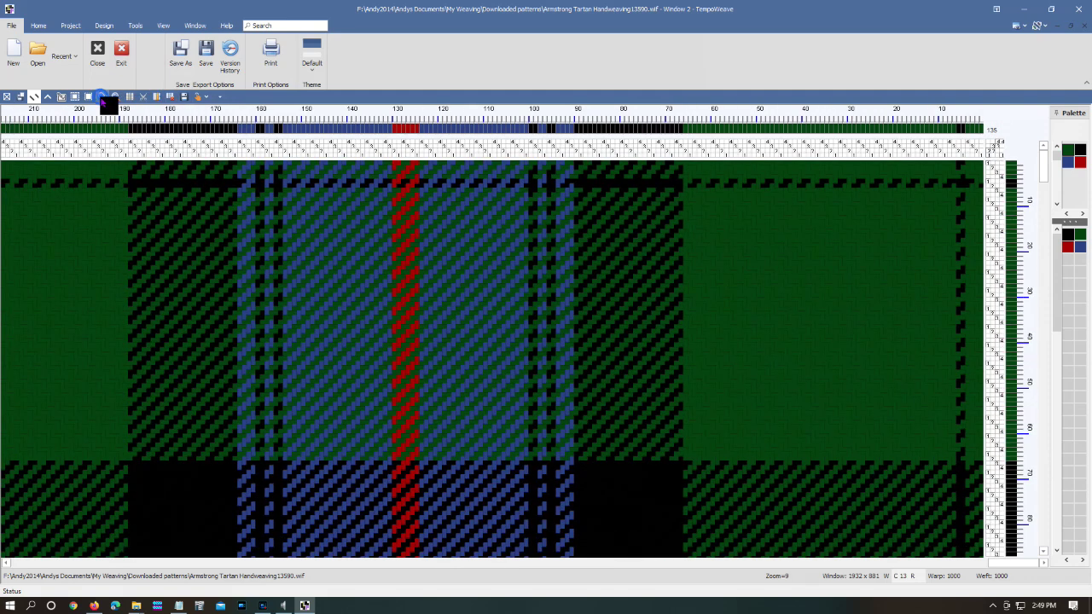
{"action": "left_click", "coordinate": [101, 97]}
{"action": "left_click", "coordinate": [101, 97]}
{"action": "left_click", "coordinate": [102, 97]}
{"action": "left_click", "coordinate": [101, 97]}
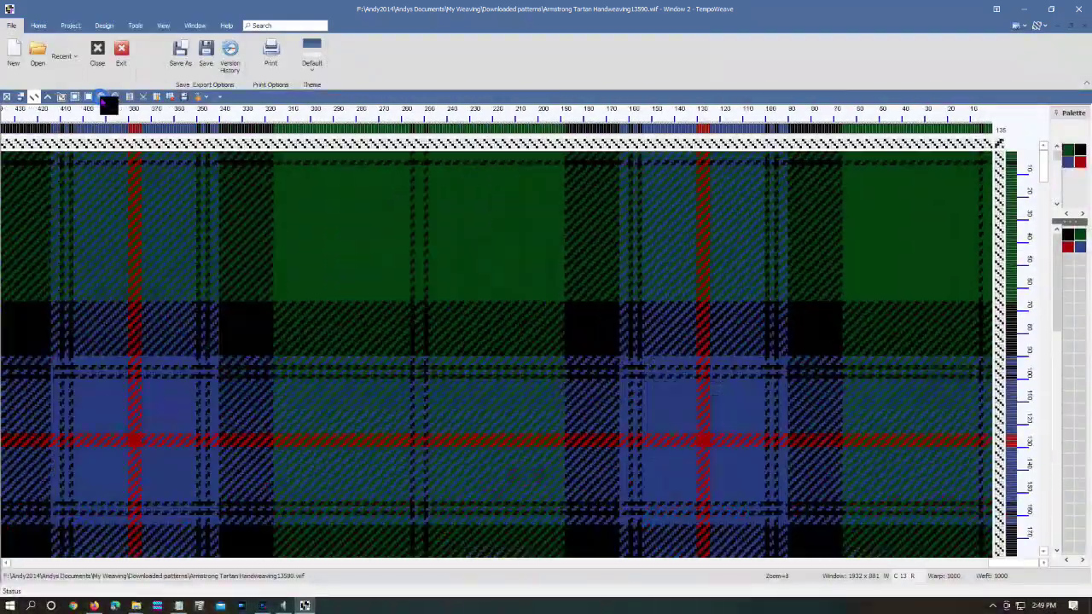
{"action": "left_click", "coordinate": [102, 97]}
{"action": "left_click", "coordinate": [102, 97]}
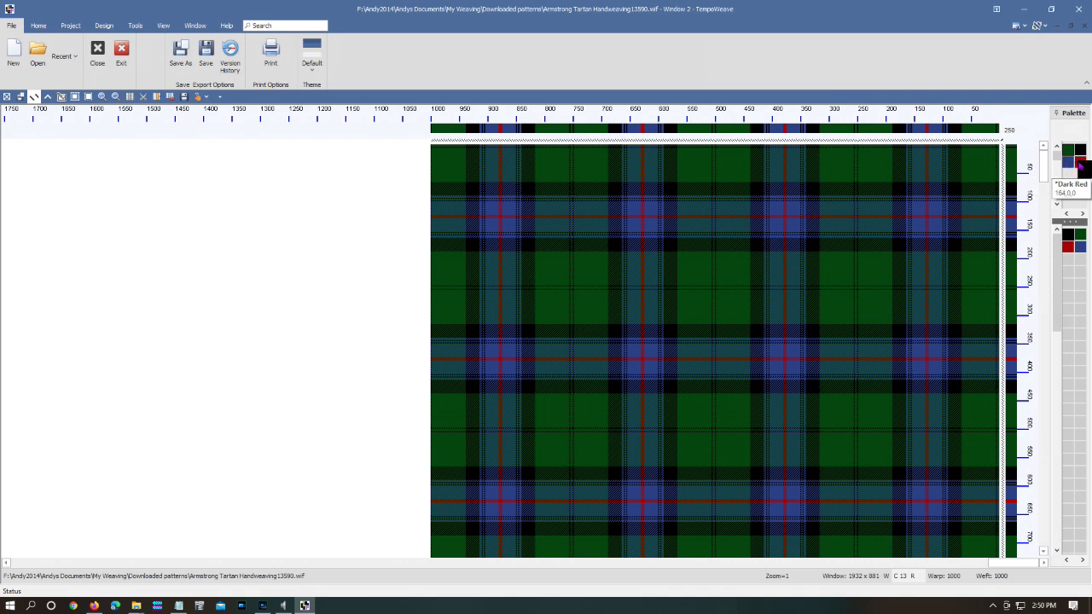
{"action": "left_click", "coordinate": [154, 99]}
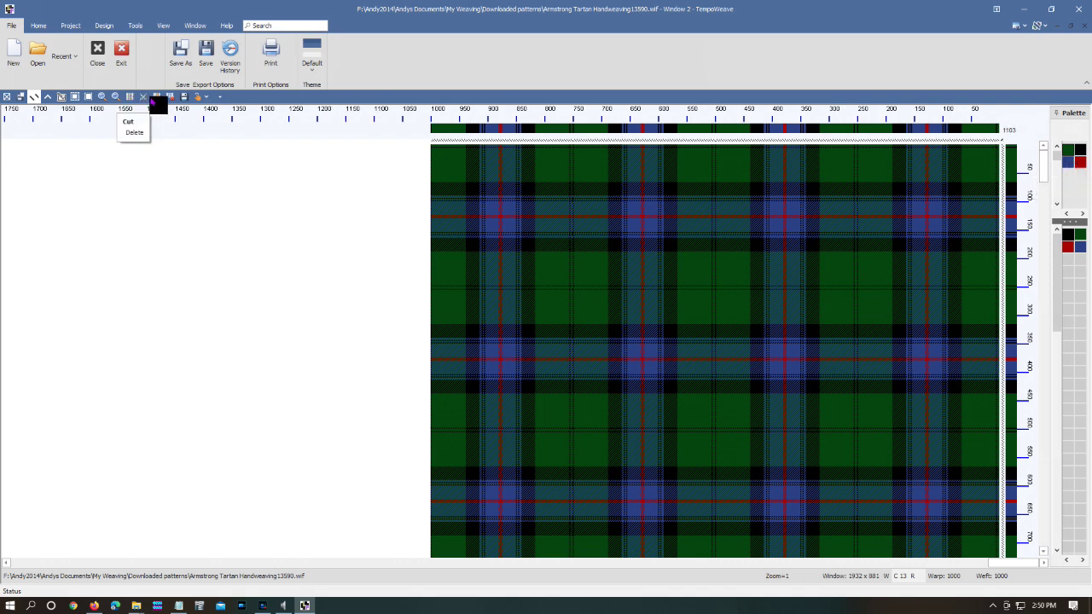
{"action": "left_click", "coordinate": [115, 98]}
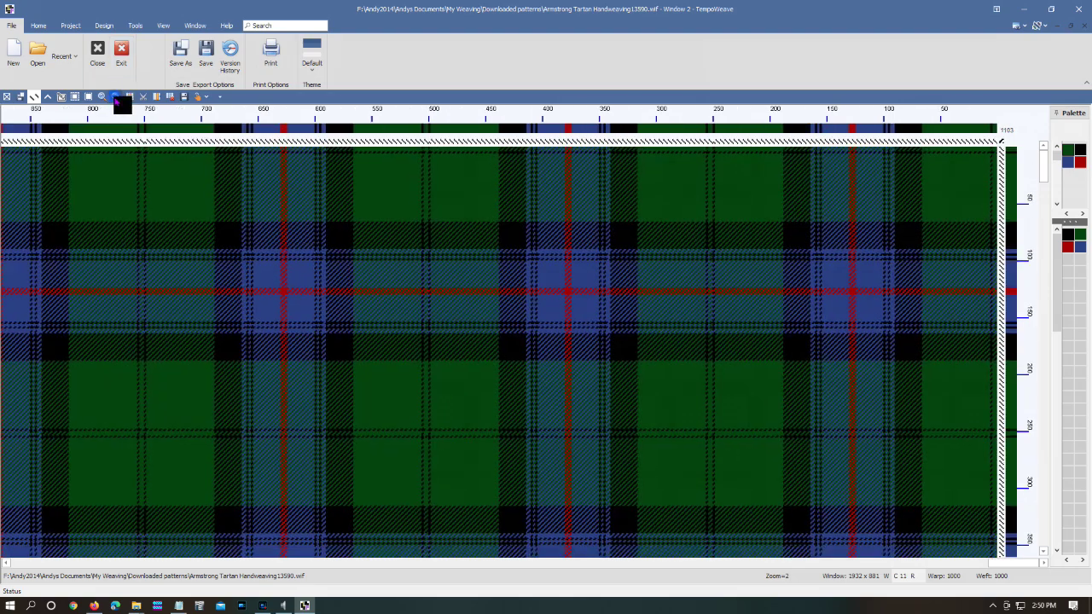
{"action": "left_click", "coordinate": [115, 97]}
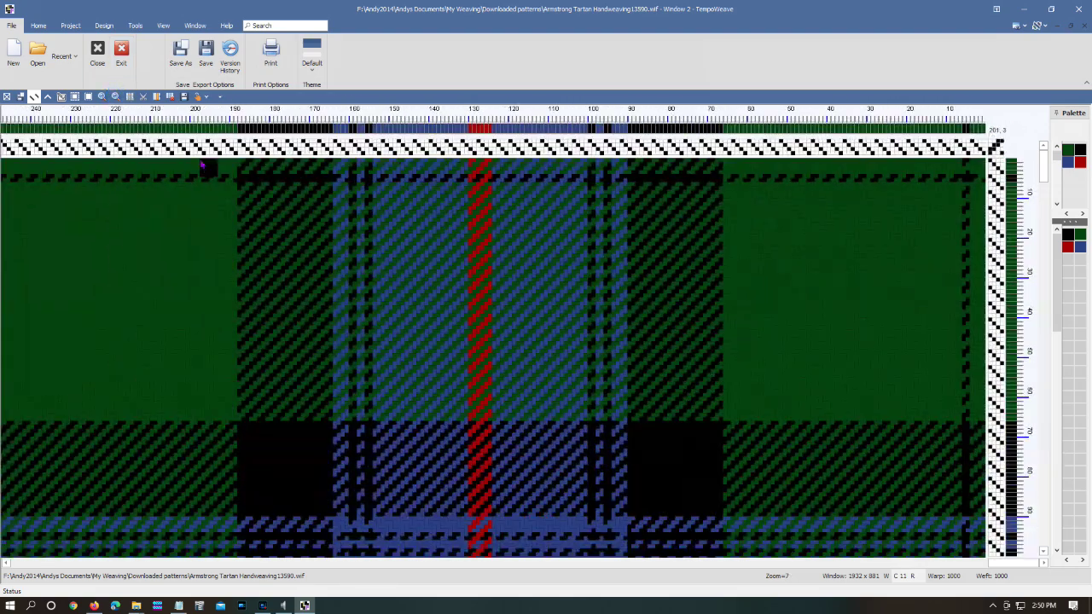
{"action": "left_click_drag", "start_coordinate": [1073, 215], "coordinate": [444, 55]}
{"action": "left_click_drag", "start_coordinate": [443, 55], "coordinate": [483, 73]}
{"action": "left_click_drag", "start_coordinate": [483, 75], "coordinate": [12, 367]}
{"action": "left_click_drag", "start_coordinate": [46, 454], "coordinate": [133, 30]}
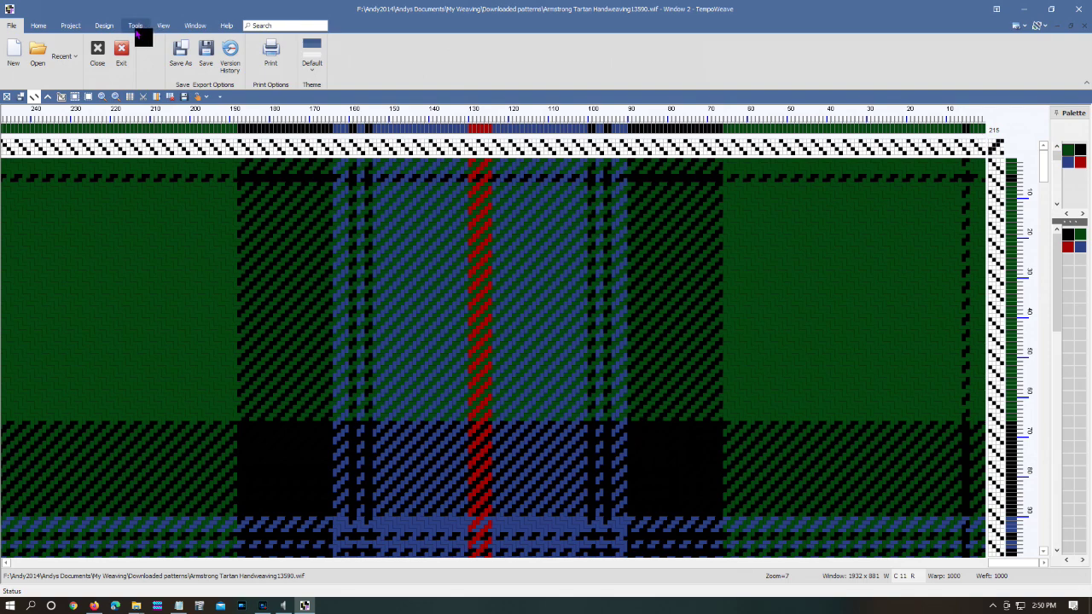
- Open the Yarn Catalog from the Tools ribbon and expand its Default Colors group
{"action": "left_click_drag", "start_coordinate": [137, 32], "coordinate": [329, 62]}
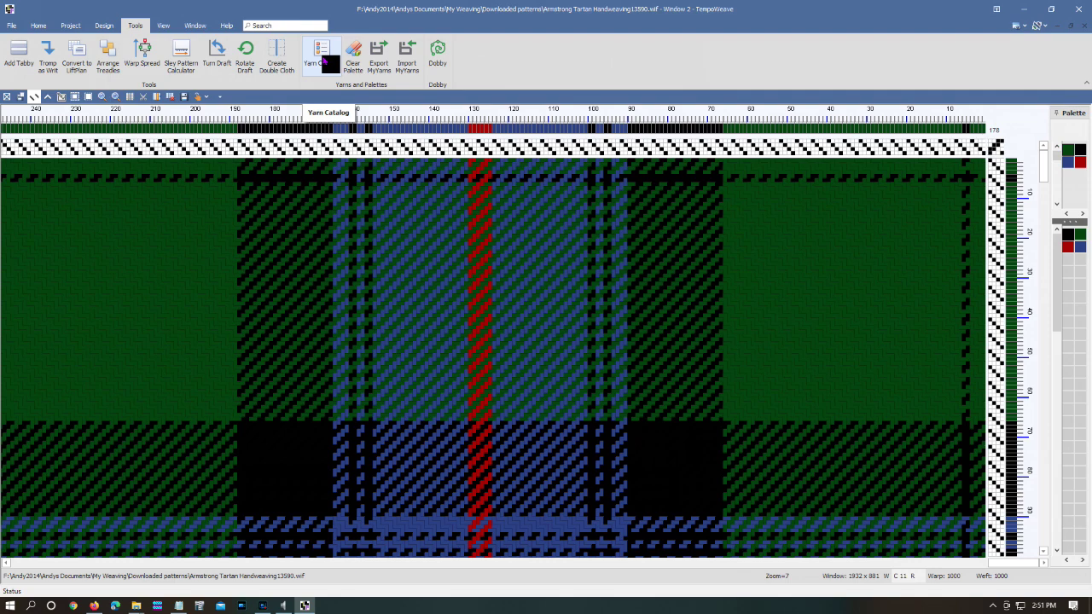
{"action": "left_click_drag", "start_coordinate": [328, 62], "coordinate": [1076, 156]}
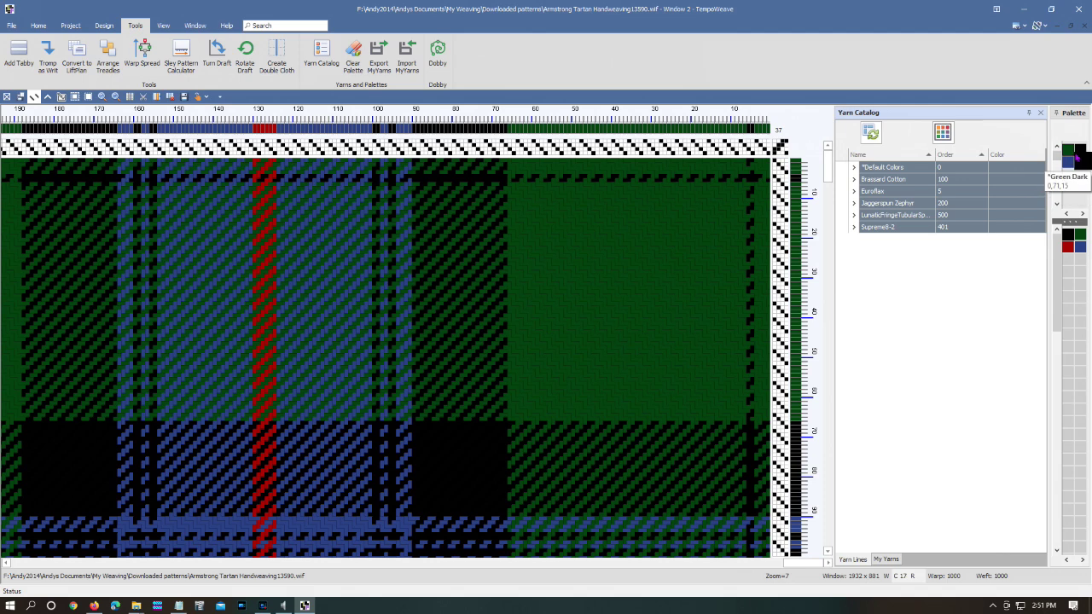
{"action": "left_click_drag", "start_coordinate": [1076, 156], "coordinate": [881, 171]}
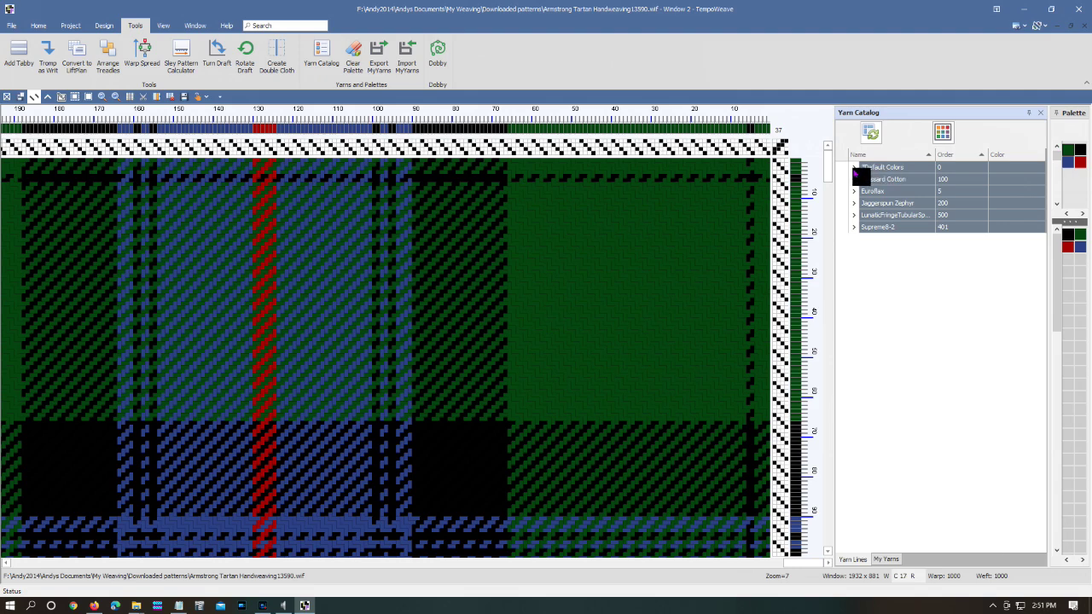
{"action": "left_click", "coordinate": [855, 168]}
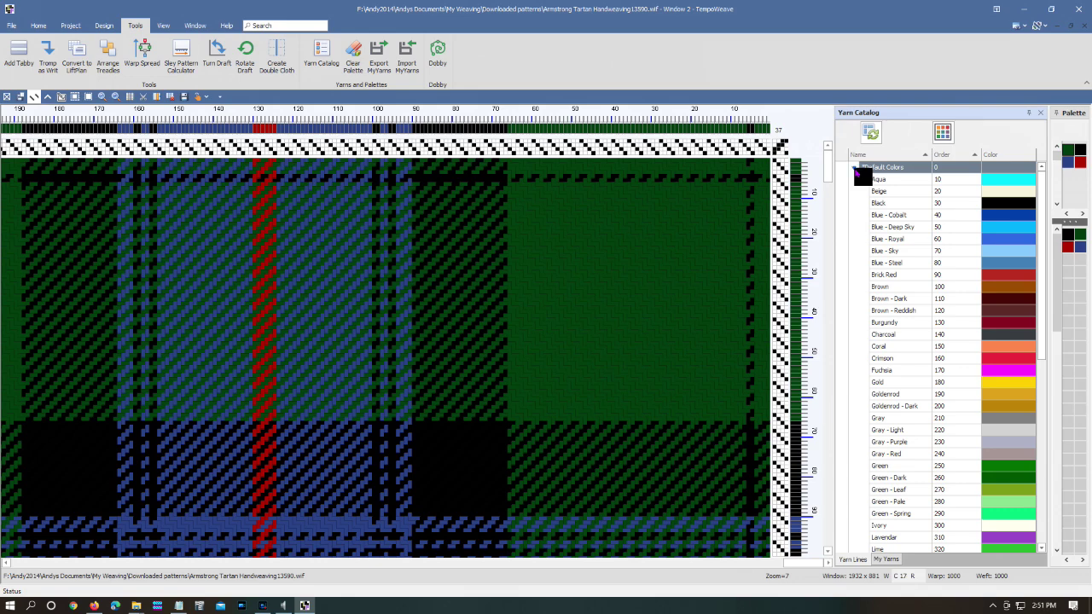
{"action": "left_click", "coordinate": [854, 168]}
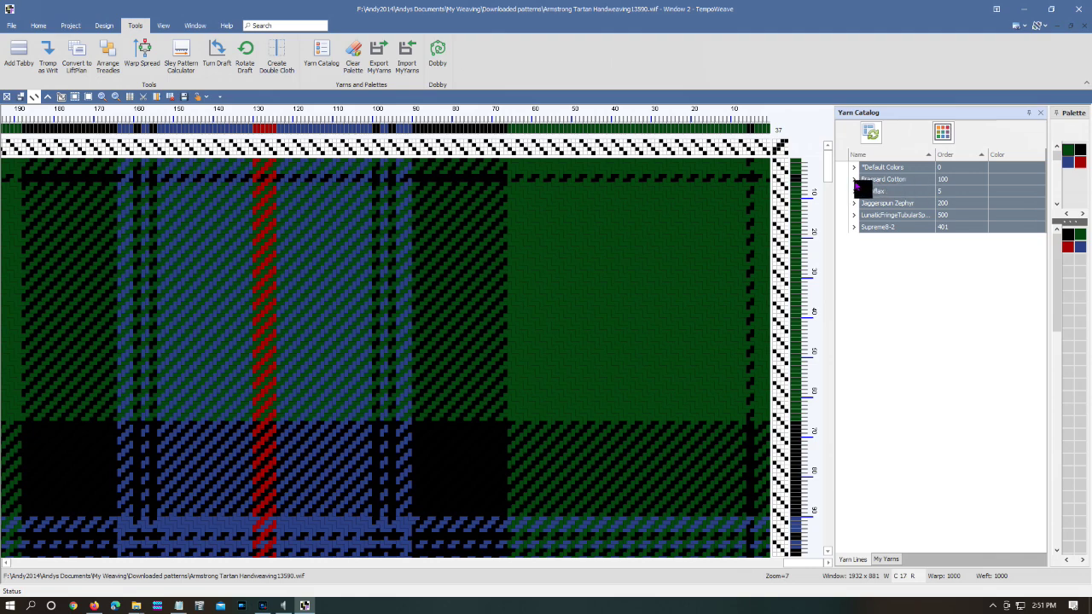
{"action": "left_click", "coordinate": [854, 180]}
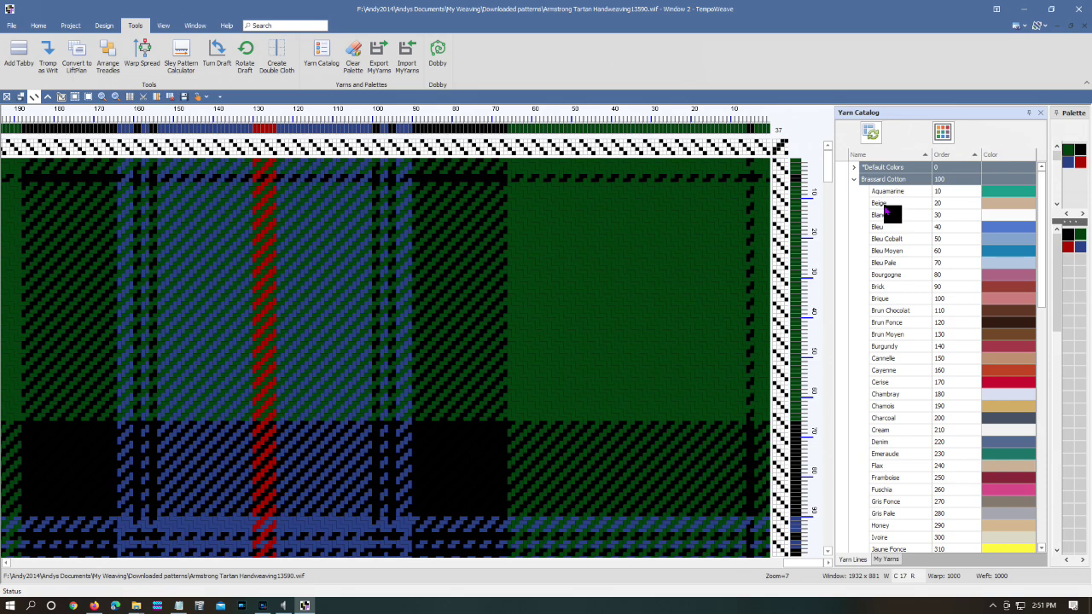
{"action": "left_click", "coordinate": [853, 180]}
{"action": "left_click", "coordinate": [854, 191]}
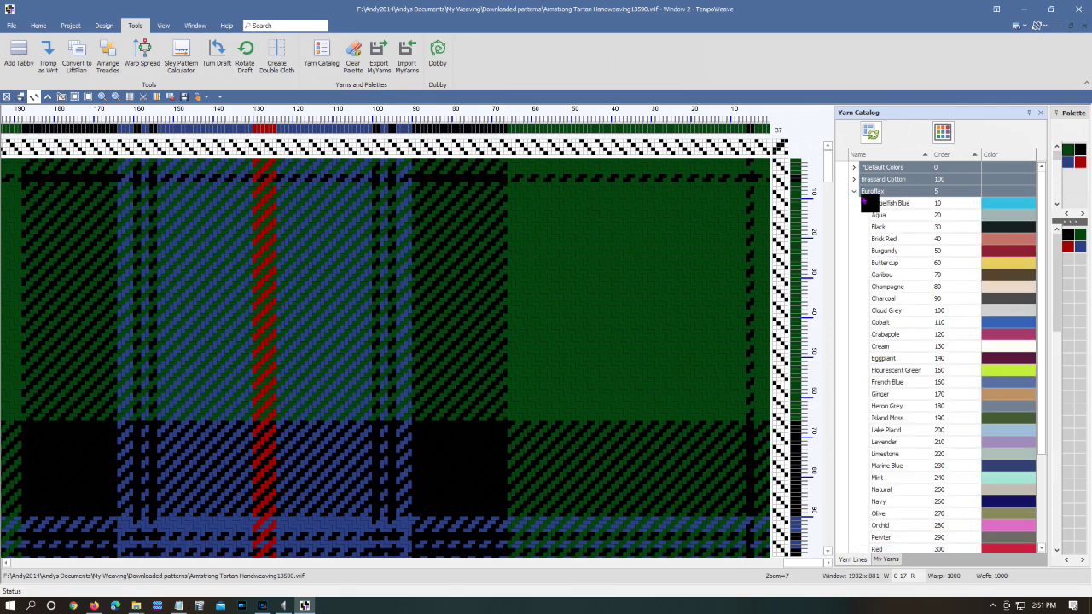
{"action": "left_click", "coordinate": [855, 193]}
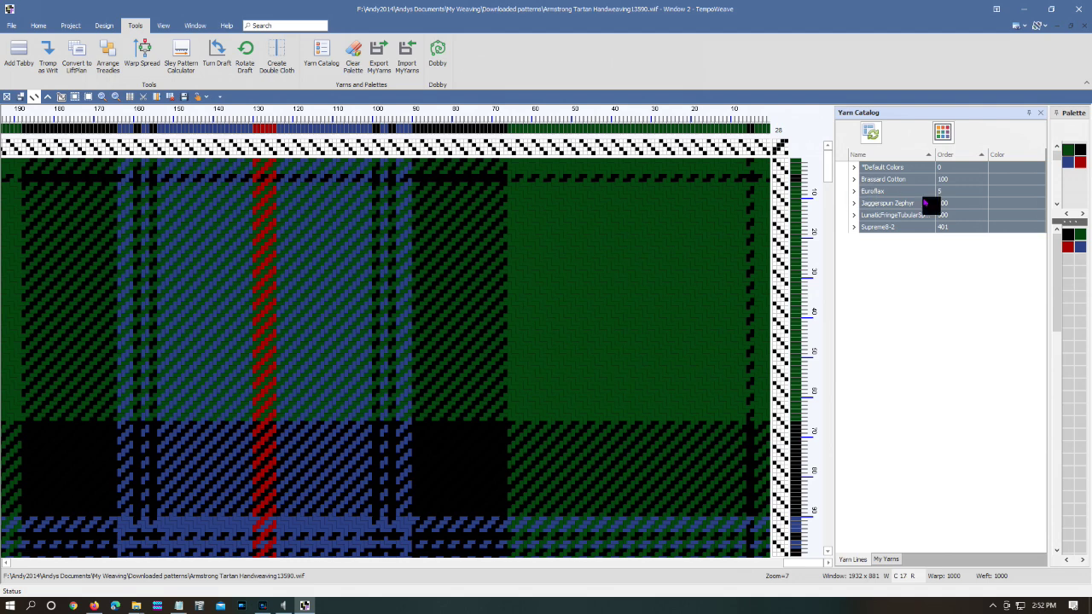
{"action": "left_click", "coordinate": [854, 179]}
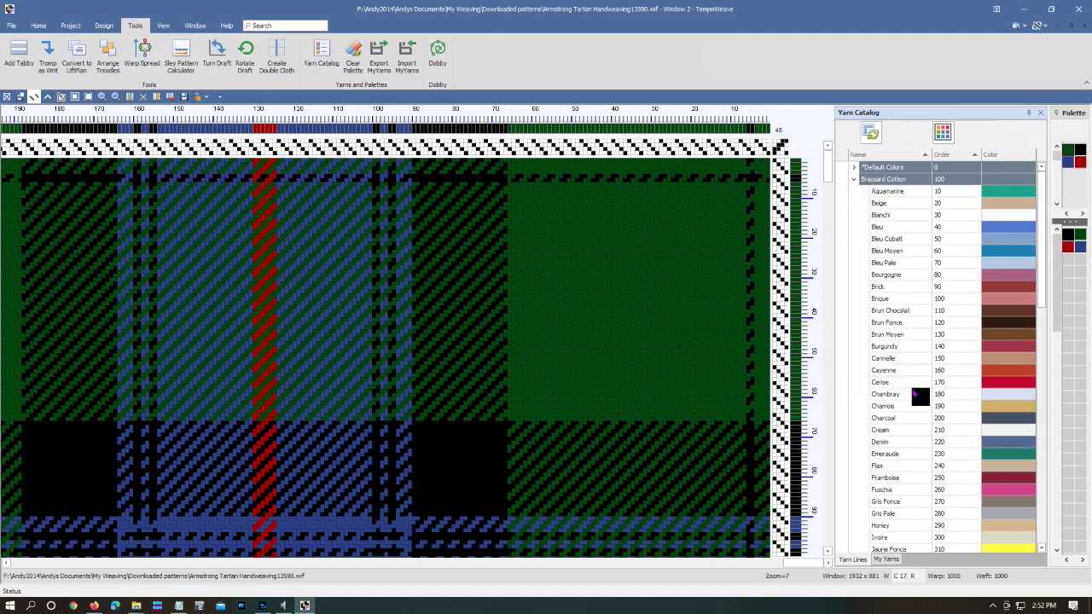
- Add Brassard Cotton's Jaune Fonce yellow to the palette, then close the Yarn Catalog
{"action": "scroll", "coordinate": [915, 394], "scroll_direction": "down", "scroll_amount": 4}
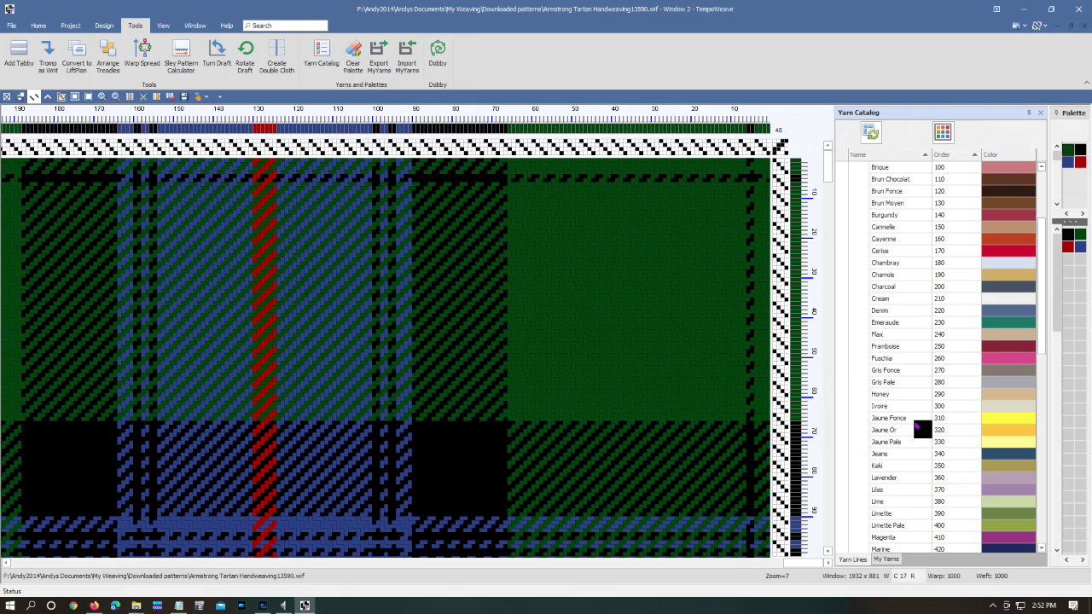
{"action": "mouse_move", "coordinate": [915, 424]}
{"action": "left_mouse_down"}
{"action": "mouse_move", "coordinate": [876, 424]}
{"action": "mouse_move", "coordinate": [888, 425]}
{"action": "mouse_move", "coordinate": [882, 439]}
{"action": "mouse_move", "coordinate": [980, 458]}
{"action": "mouse_move", "coordinate": [988, 420]}
{"action": "mouse_move", "coordinate": [984, 443]}
{"action": "mouse_move", "coordinate": [886, 427]}
{"action": "mouse_move", "coordinate": [912, 421]}
{"action": "mouse_move", "coordinate": [839, 421]}
{"action": "mouse_move", "coordinate": [846, 413]}
{"action": "mouse_move", "coordinate": [827, 423]}
{"action": "mouse_move", "coordinate": [856, 372]}
{"action": "mouse_move", "coordinate": [850, 142]}
{"action": "mouse_move", "coordinate": [826, 338]}
{"action": "mouse_move", "coordinate": [843, 440]}
{"action": "mouse_move", "coordinate": [849, 415]}
{"action": "mouse_move", "coordinate": [995, 428]}
{"action": "mouse_move", "coordinate": [916, 429]}
{"action": "mouse_move", "coordinate": [895, 418]}
{"action": "left_mouse_up"}
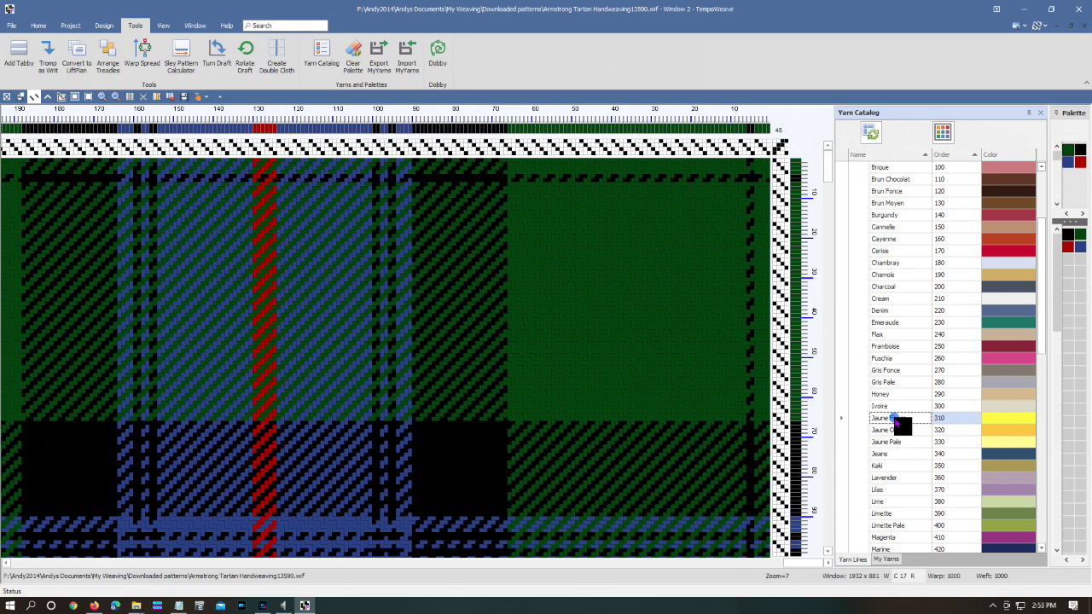
{"action": "left_click_drag", "start_coordinate": [892, 419], "coordinate": [896, 421]}
{"action": "right_click", "coordinate": [896, 421]}
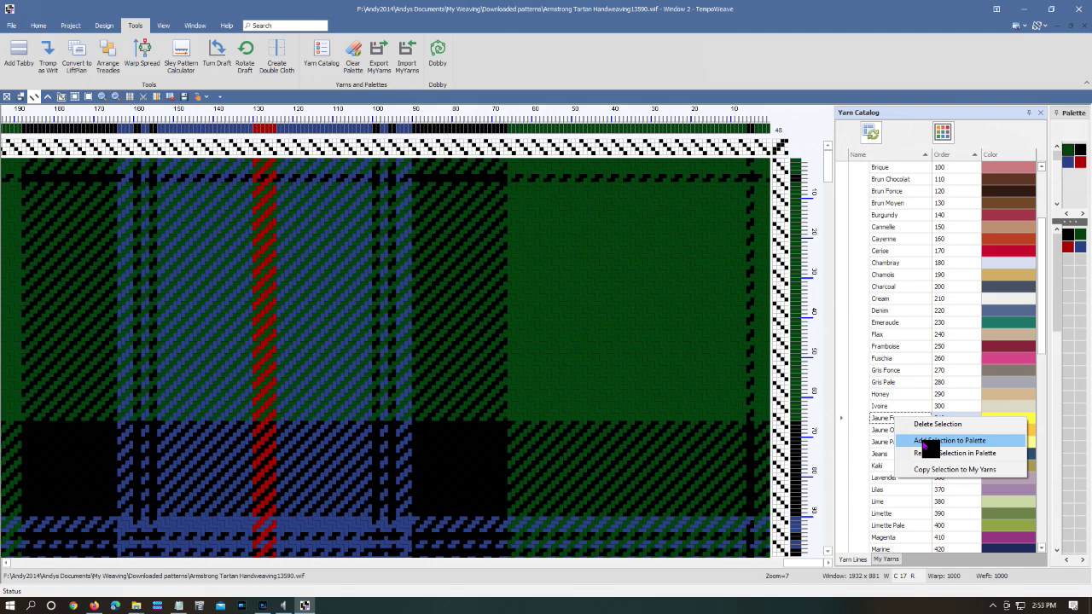
{"action": "left_click", "coordinate": [924, 441]}
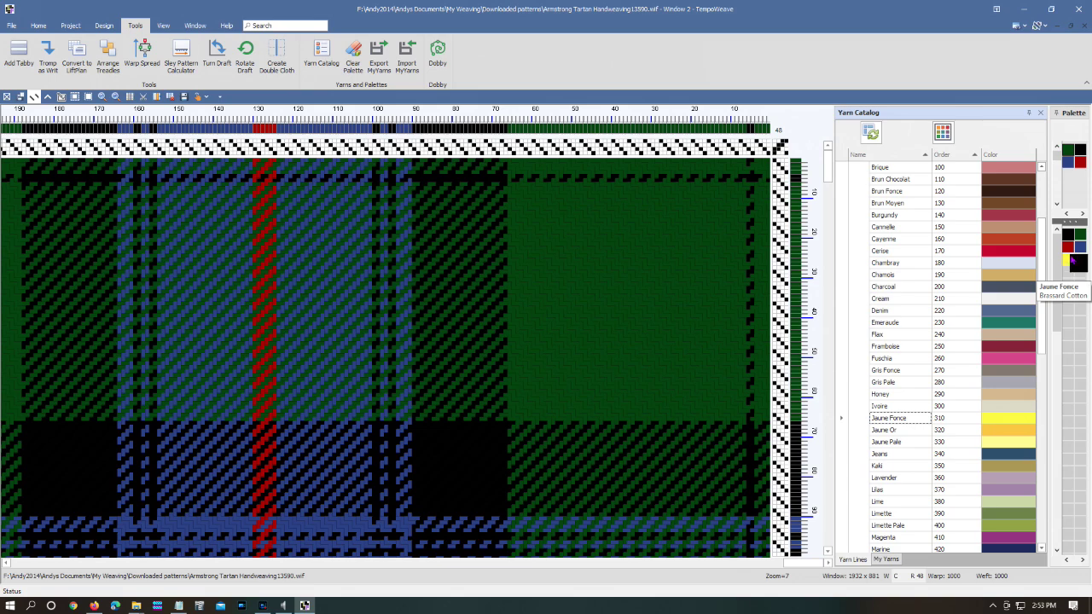
{"action": "left_click", "coordinate": [1040, 112]}
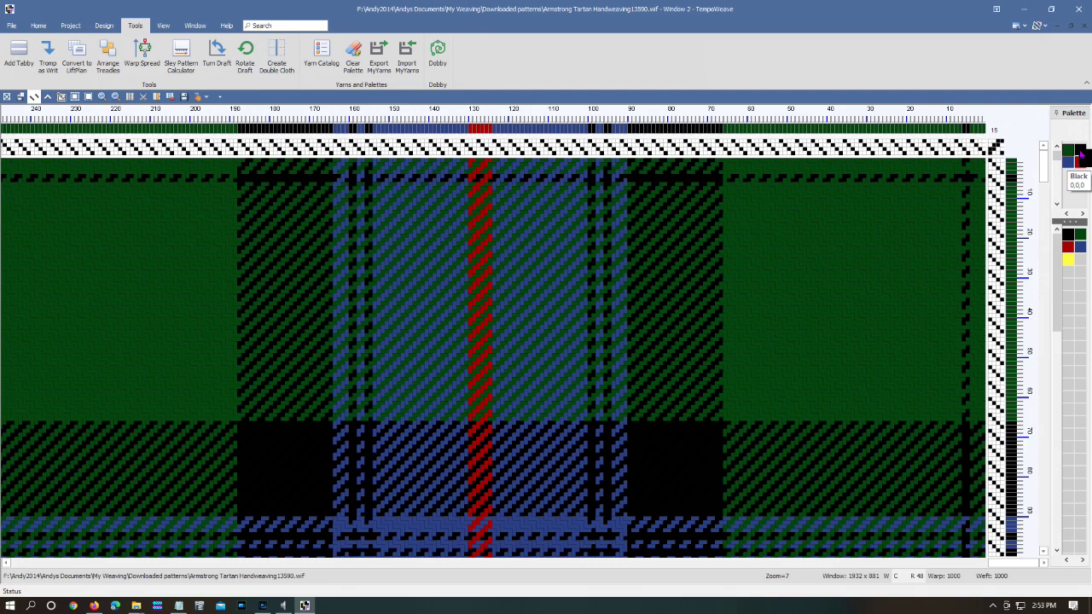
- Color-swap the black palette yarn to Jaune Fonce yellow throughout the tartan
{"action": "right_click", "coordinate": [1080, 152]}
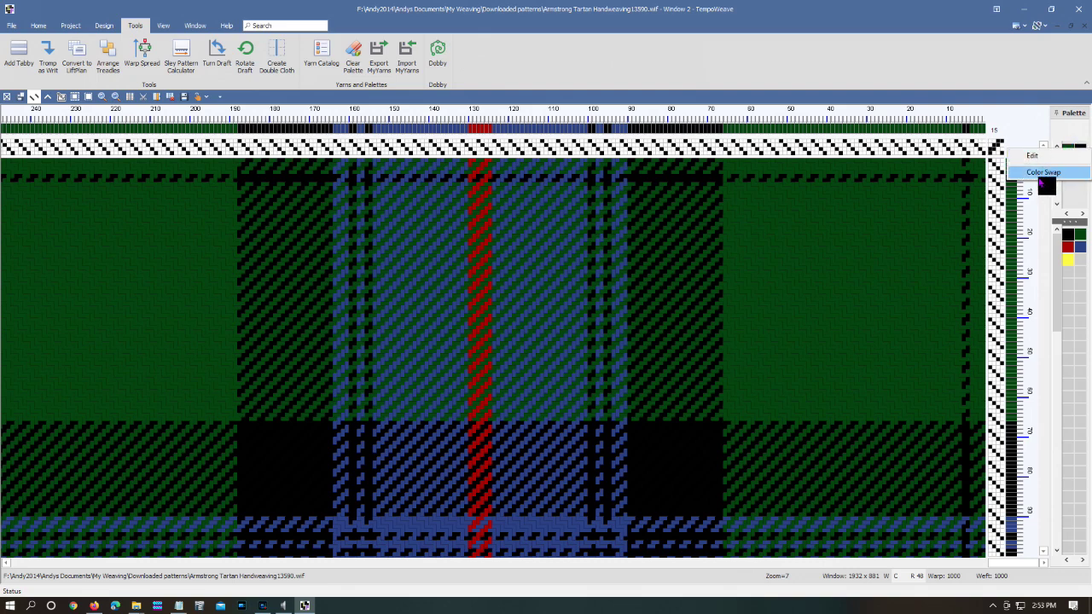
{"action": "left_click", "coordinate": [1079, 143]}
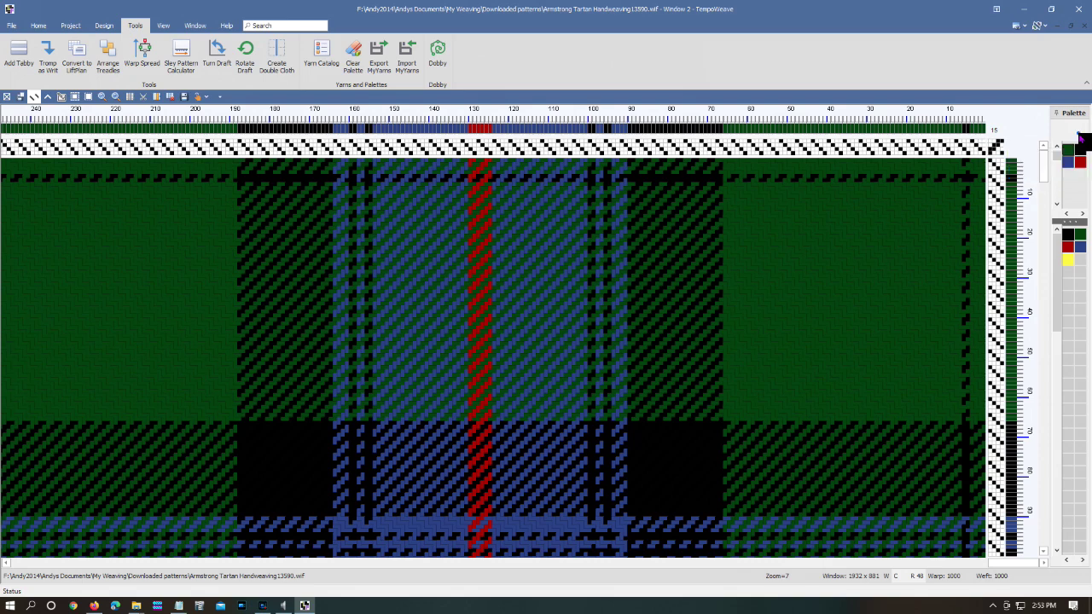
{"action": "left_click_drag", "start_coordinate": [1078, 146], "coordinate": [1037, 175]}
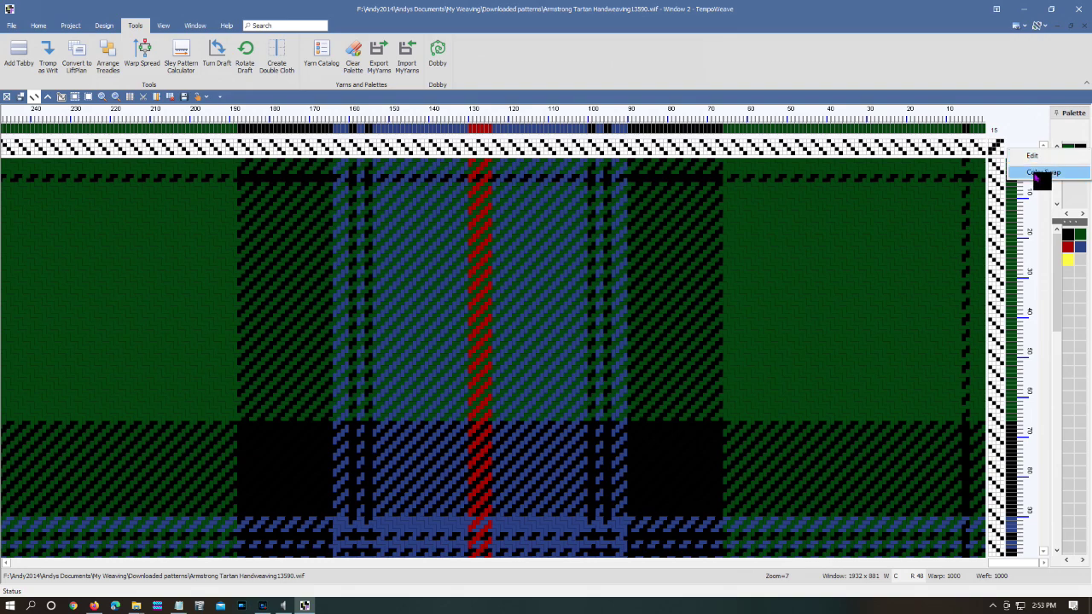
{"action": "left_click", "coordinate": [1037, 175]}
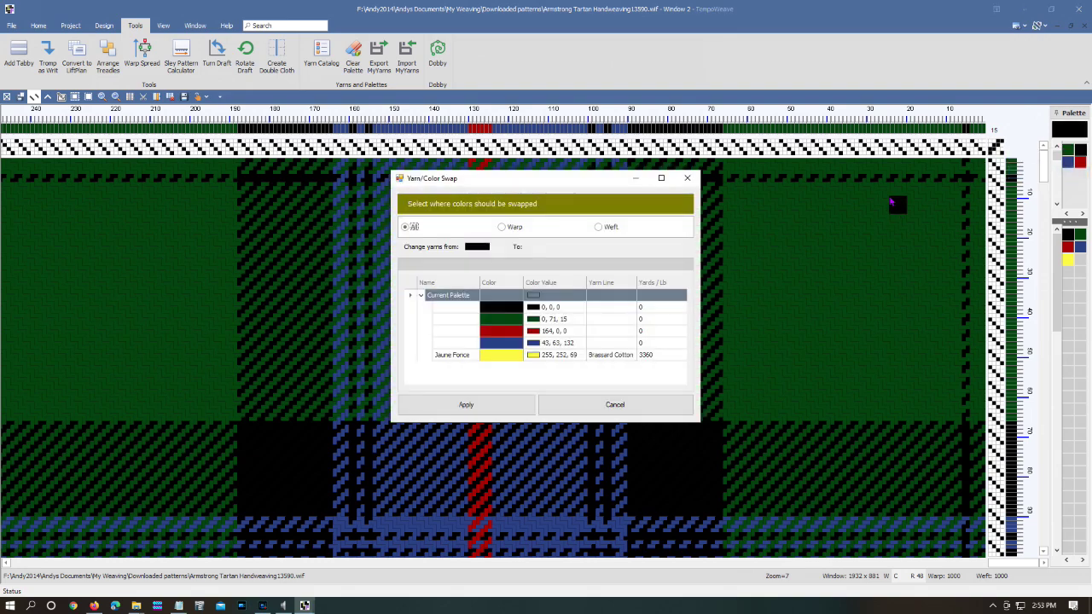
{"action": "left_click_drag", "start_coordinate": [512, 325], "coordinate": [510, 359]}
{"action": "left_click_drag", "start_coordinate": [510, 360], "coordinate": [509, 357]}
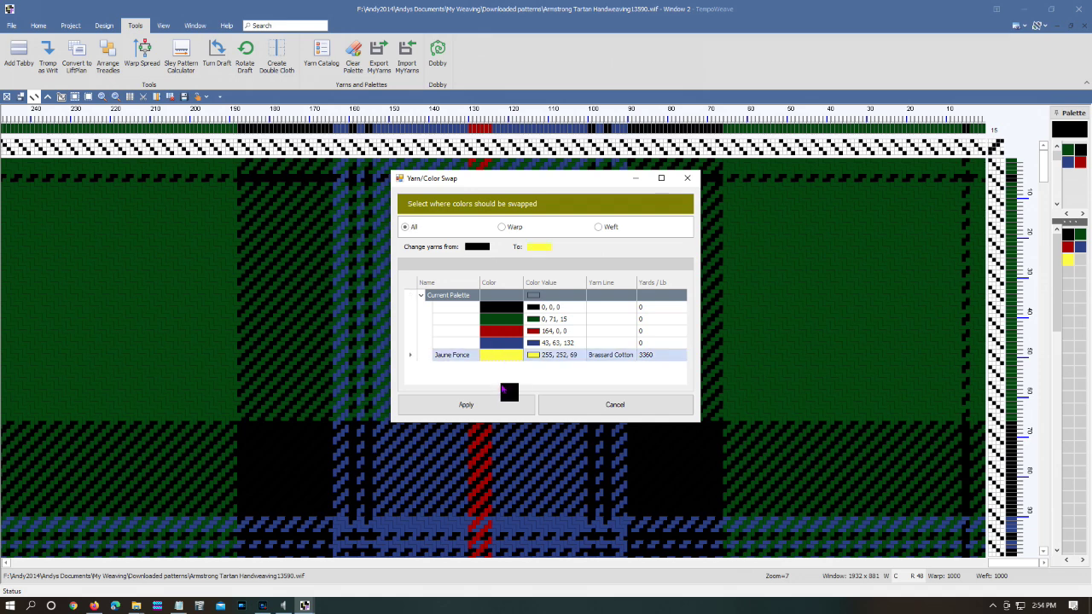
{"action": "left_click", "coordinate": [501, 412]}
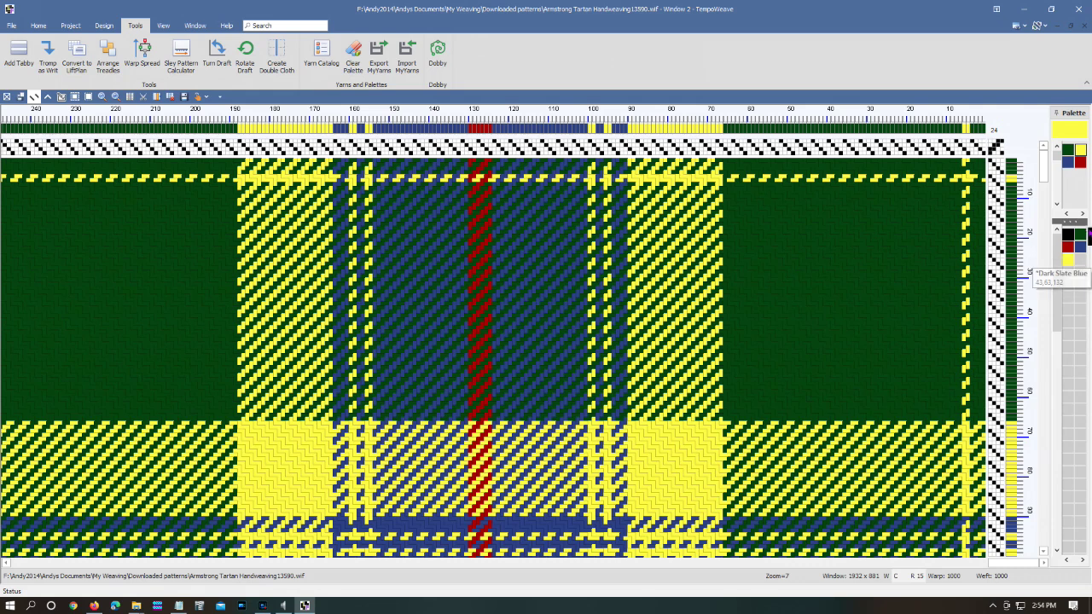
- Apply the swap, then start a new Color Swap from the Jaune Fonce yellow yarn
{"action": "left_click", "coordinate": [1067, 261]}
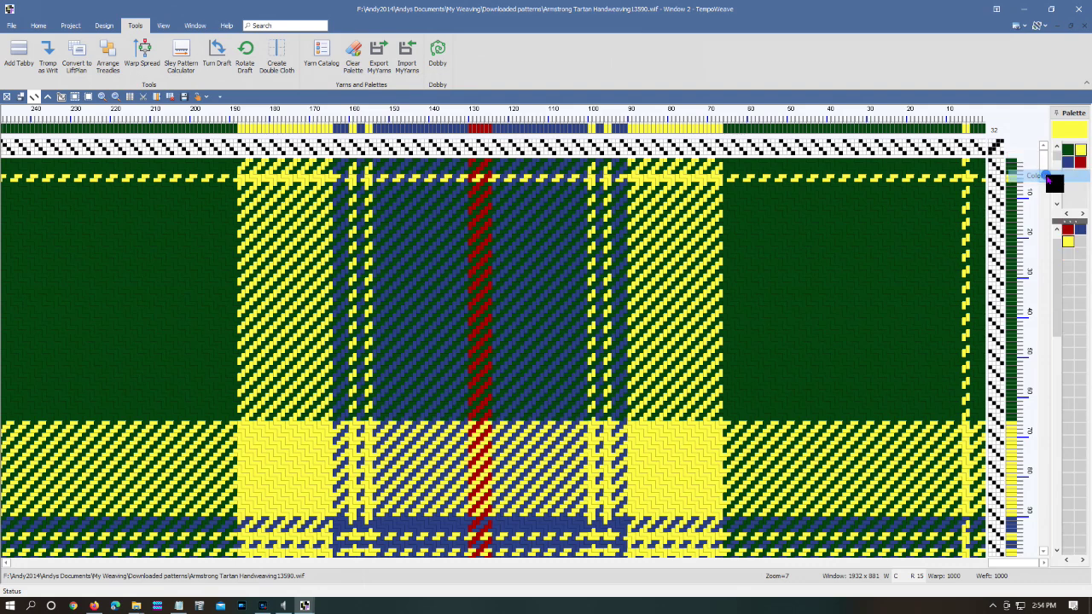
{"action": "left_click", "coordinate": [1049, 177]}
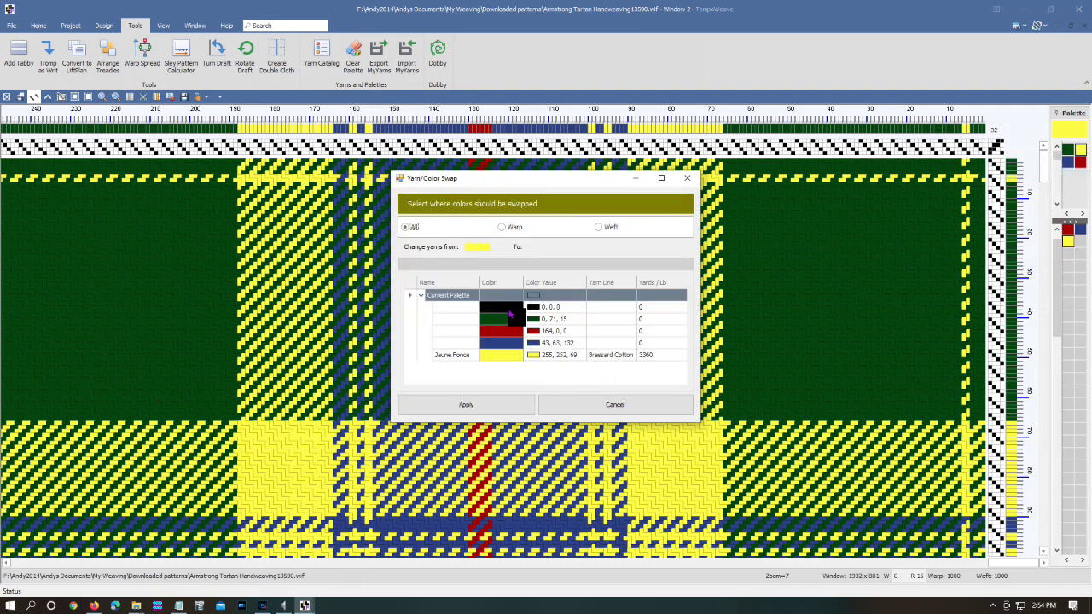
- Swap yellow back to black, restoring the green, black, blue and red plaid
{"action": "left_click_drag", "start_coordinate": [511, 313], "coordinate": [469, 408]}
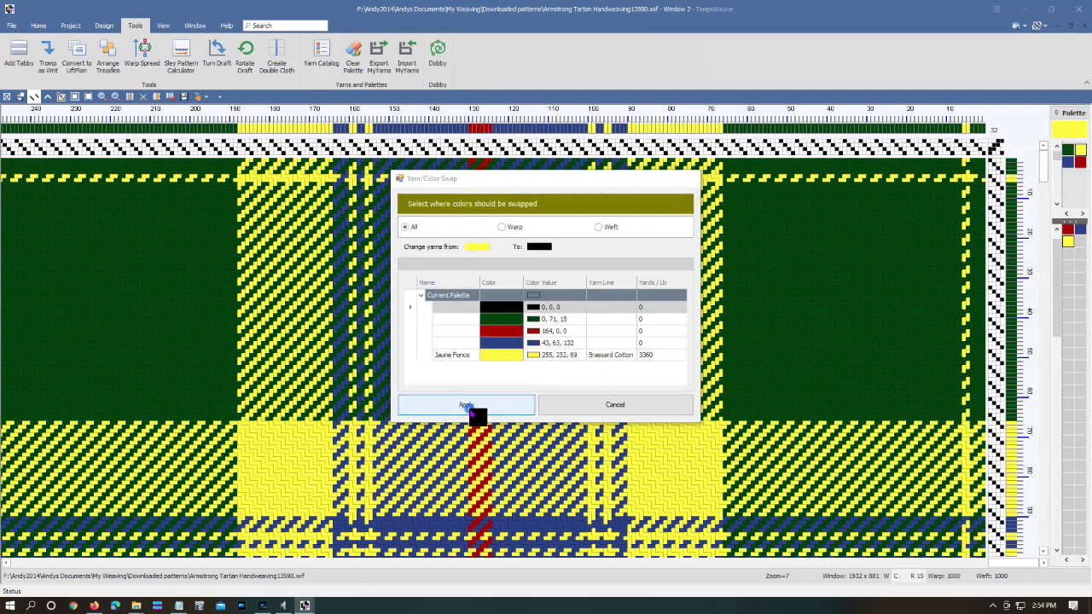
{"action": "left_click", "coordinate": [469, 408]}
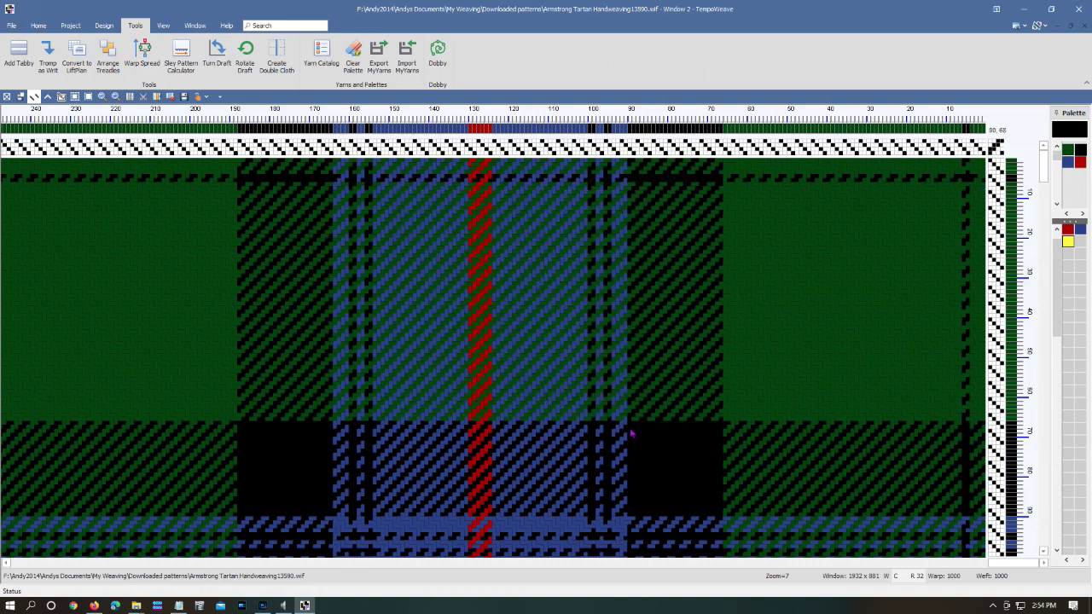
{"action": "left_click_drag", "start_coordinate": [631, 435], "coordinate": [1067, 259]}
- Reopen the Yarn Catalog panel from the Tools ribbon beside the Armstrong tartan draft
{"action": "scroll", "coordinate": [1068, 260], "scroll_direction": "down", "scroll_amount": 3}
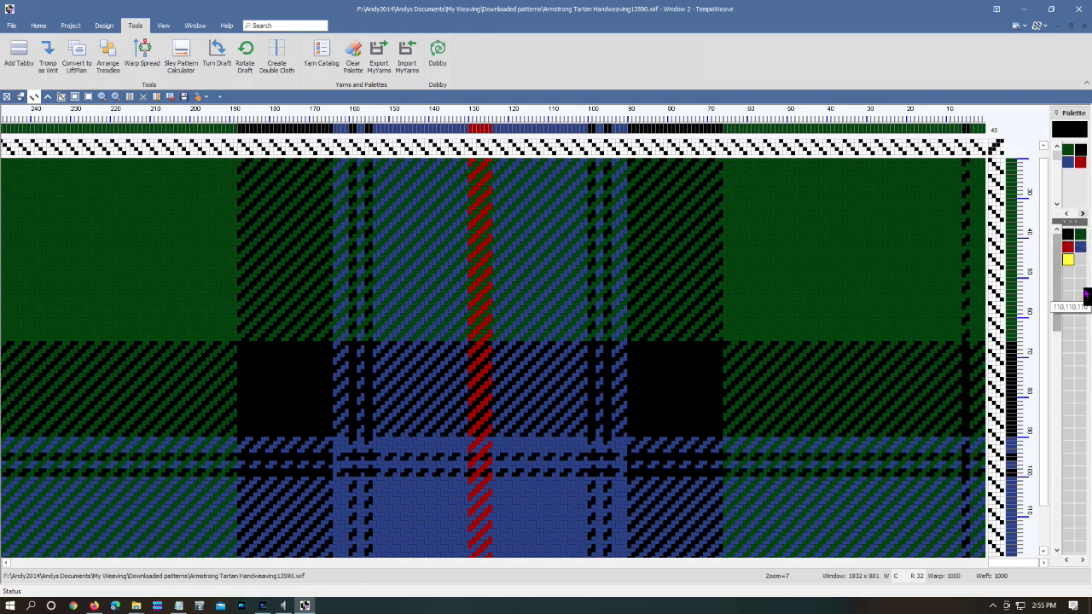
{"action": "left_click_drag", "start_coordinate": [1067, 234], "coordinate": [1071, 344]}
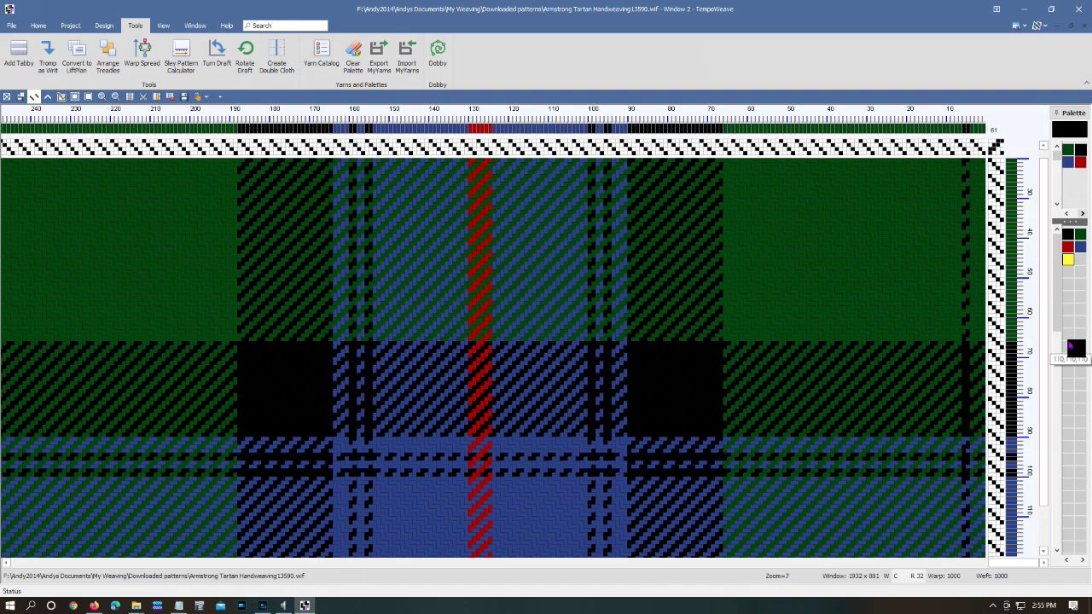
{"action": "left_click_drag", "start_coordinate": [1069, 344], "coordinate": [1072, 354]}
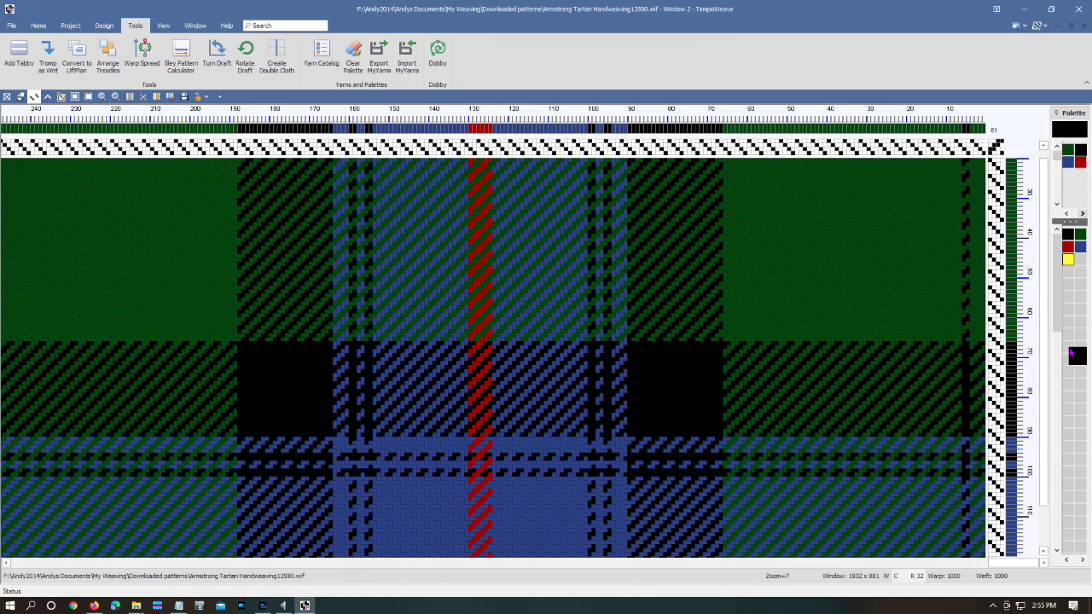
{"action": "left_click_drag", "start_coordinate": [1071, 352], "coordinate": [323, 54]}
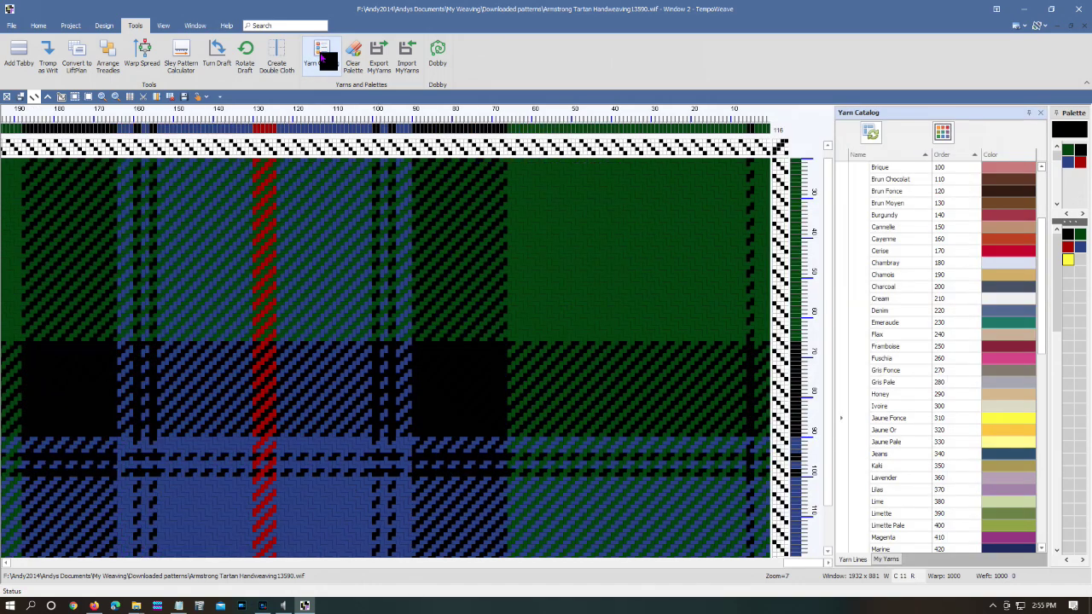
- Collapse the Yarn Catalog to its six yarn lines and select the Euroflax line
{"action": "left_click_drag", "start_coordinate": [322, 54], "coordinate": [843, 191]}
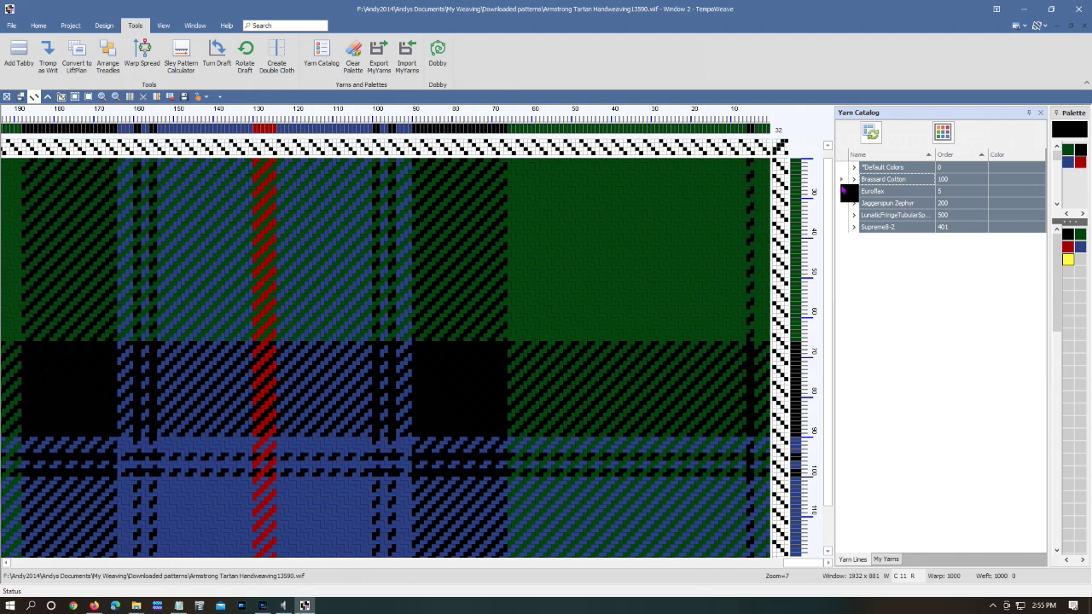
{"action": "left_click_drag", "start_coordinate": [845, 190], "coordinate": [874, 194]}
{"action": "left_click_drag", "start_coordinate": [874, 195], "coordinate": [901, 216]}
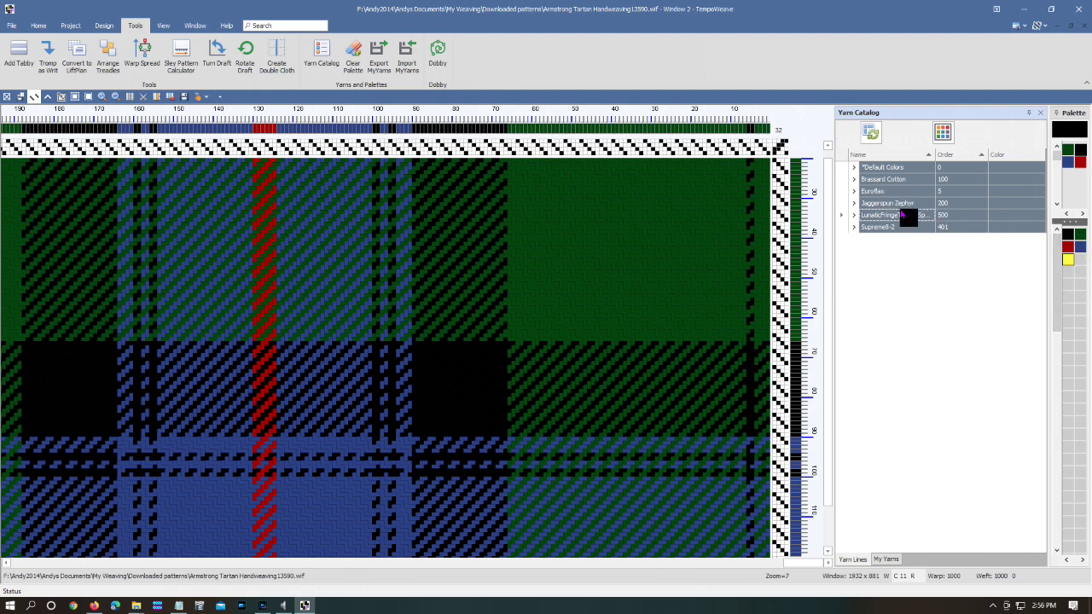
{"action": "mouse_move", "coordinate": [901, 216]}
{"action": "left_mouse_down"}
{"action": "mouse_move", "coordinate": [846, 201]}
{"action": "mouse_move", "coordinate": [875, 201]}
{"action": "mouse_move", "coordinate": [870, 193]}
{"action": "mouse_move", "coordinate": [930, 236]}
{"action": "mouse_move", "coordinate": [1072, 268]}
{"action": "mouse_move", "coordinate": [1084, 483]}
{"action": "mouse_move", "coordinate": [1074, 407]}
{"action": "mouse_move", "coordinate": [1082, 281]}
{"action": "mouse_move", "coordinate": [867, 194]}
{"action": "mouse_move", "coordinate": [847, 198]}
{"action": "mouse_move", "coordinate": [884, 196]}
{"action": "mouse_move", "coordinate": [838, 195]}
{"action": "mouse_move", "coordinate": [918, 200]}
{"action": "mouse_move", "coordinate": [878, 201]}
{"action": "mouse_move", "coordinate": [907, 195]}
{"action": "left_mouse_up"}
- Add the Euroflax yarn line to the palette, replacing its unused colours
{"action": "right_click", "coordinate": [907, 196]}
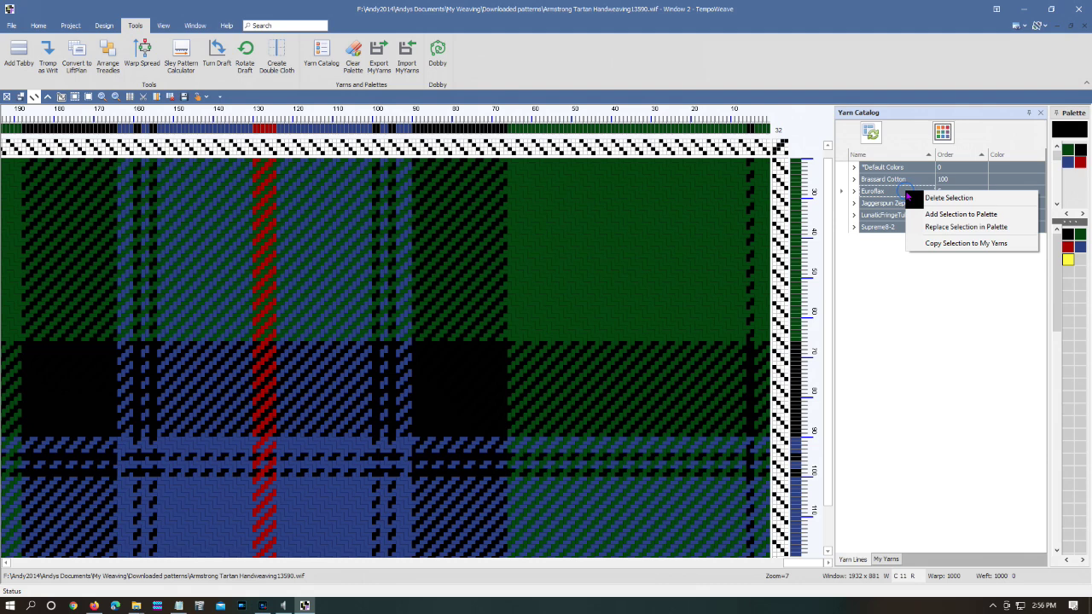
{"action": "left_click_drag", "start_coordinate": [908, 196], "coordinate": [951, 221]}
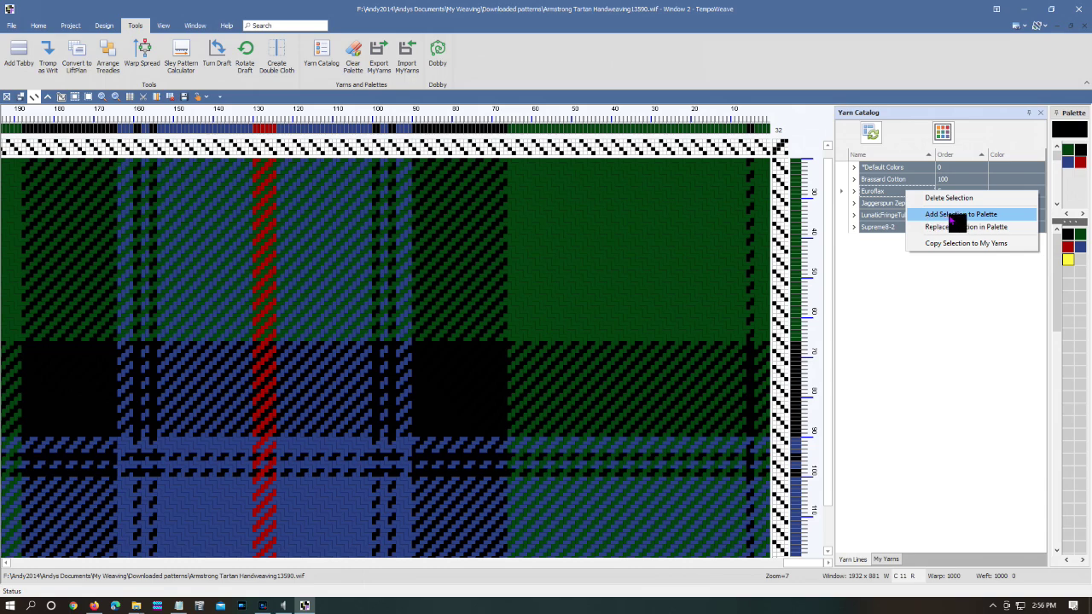
{"action": "left_click_drag", "start_coordinate": [951, 221], "coordinate": [952, 220]}
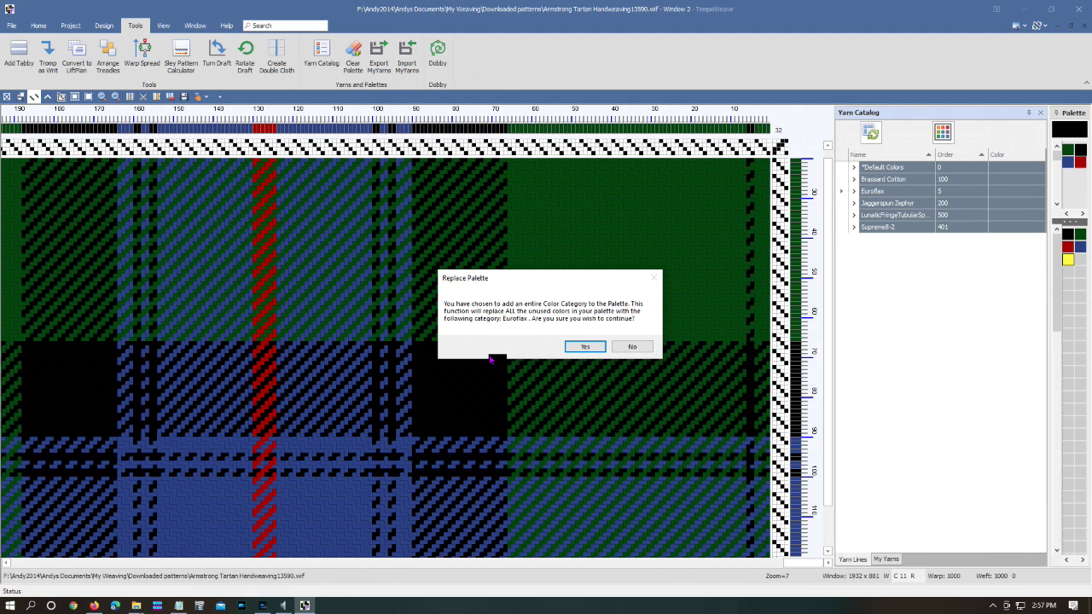
{"action": "left_click_drag", "start_coordinate": [490, 359], "coordinate": [1068, 263]}
{"action": "left_click_drag", "start_coordinate": [1067, 263], "coordinate": [583, 351]}
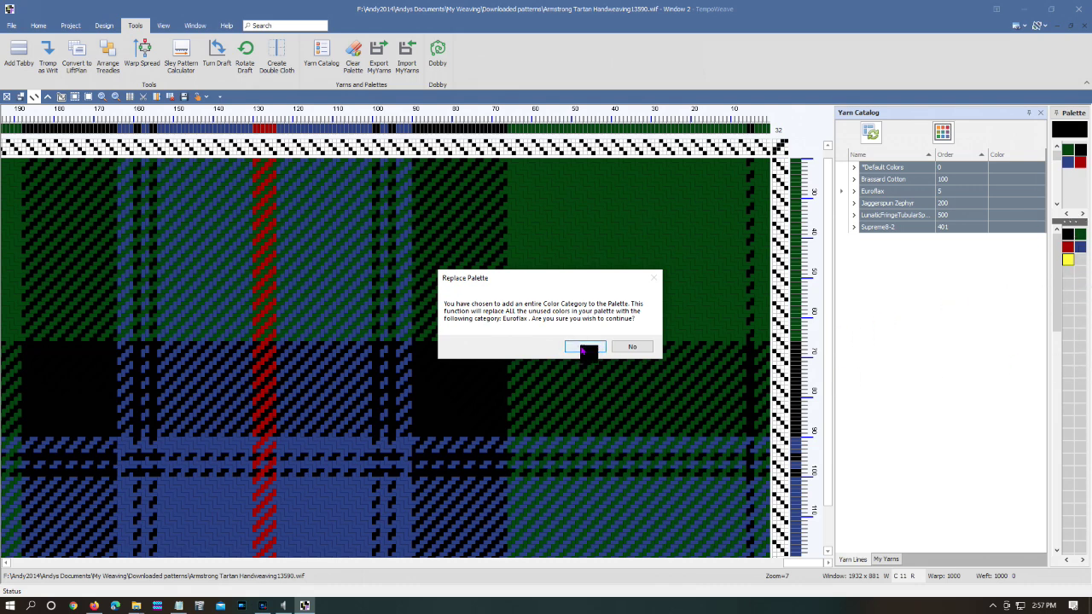
{"action": "left_click", "coordinate": [583, 350]}
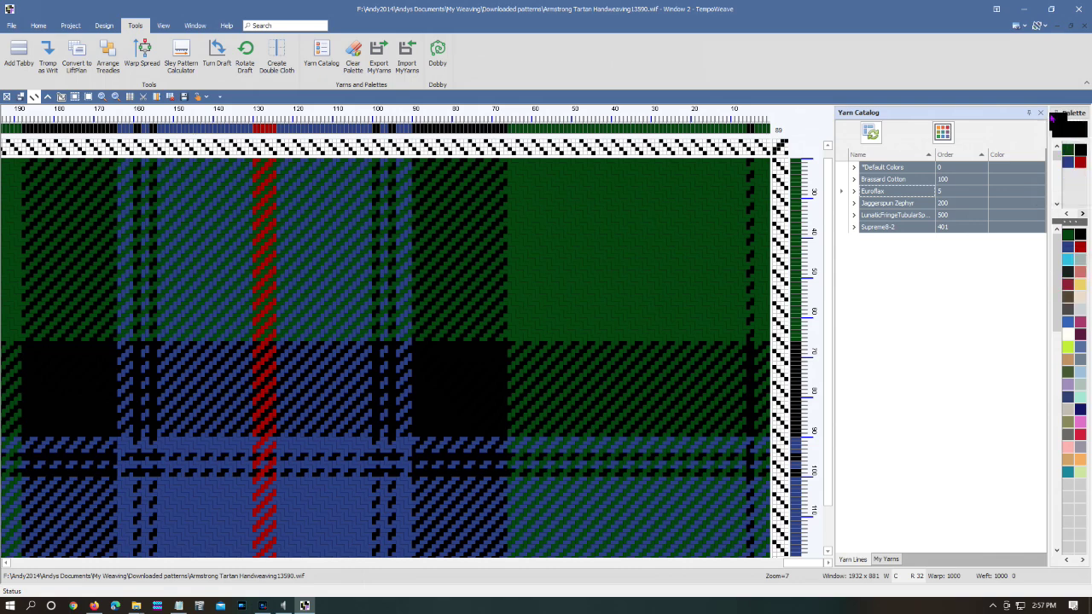
- Dock the Palette as a tab with the Yarn Catalog and narrow the pane to widen the draft
{"action": "left_click_drag", "start_coordinate": [1054, 121], "coordinate": [1018, 124]}
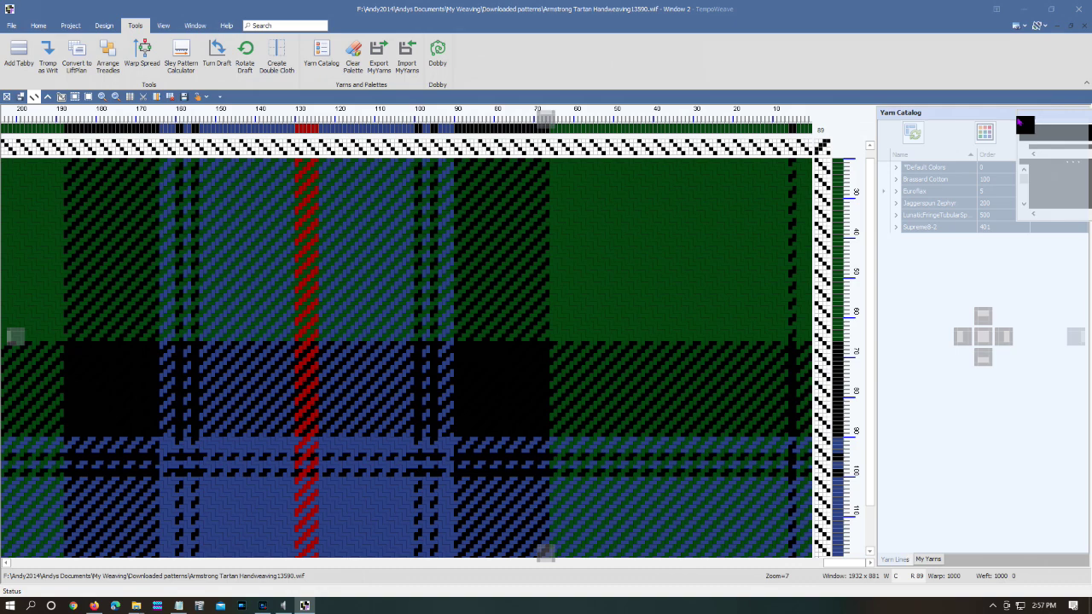
{"action": "left_click_drag", "start_coordinate": [1021, 124], "coordinate": [1024, 128]}
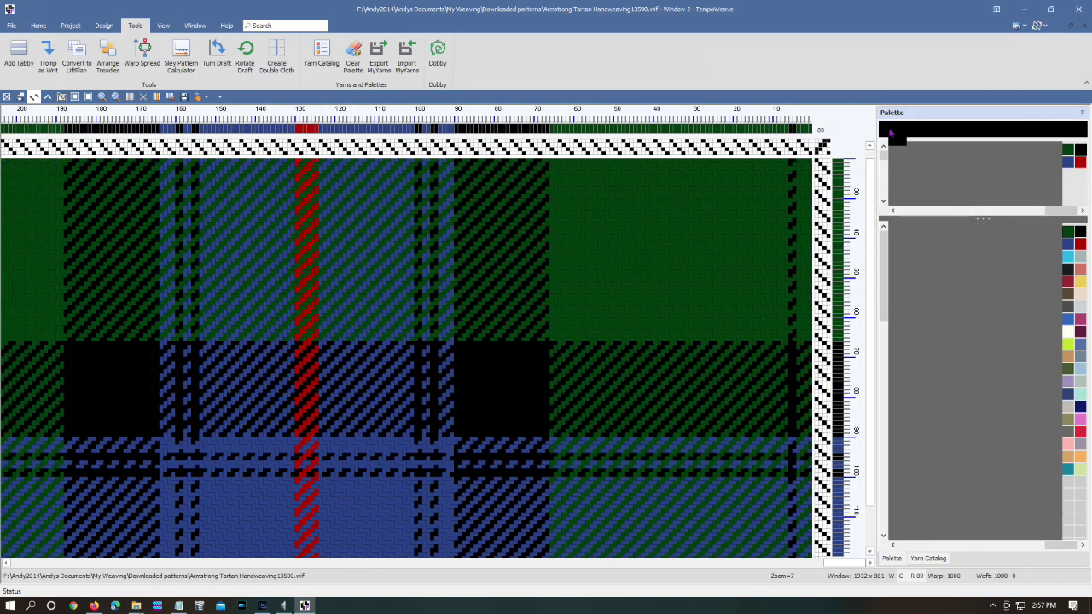
{"action": "left_click_drag", "start_coordinate": [876, 129], "coordinate": [1036, 128]}
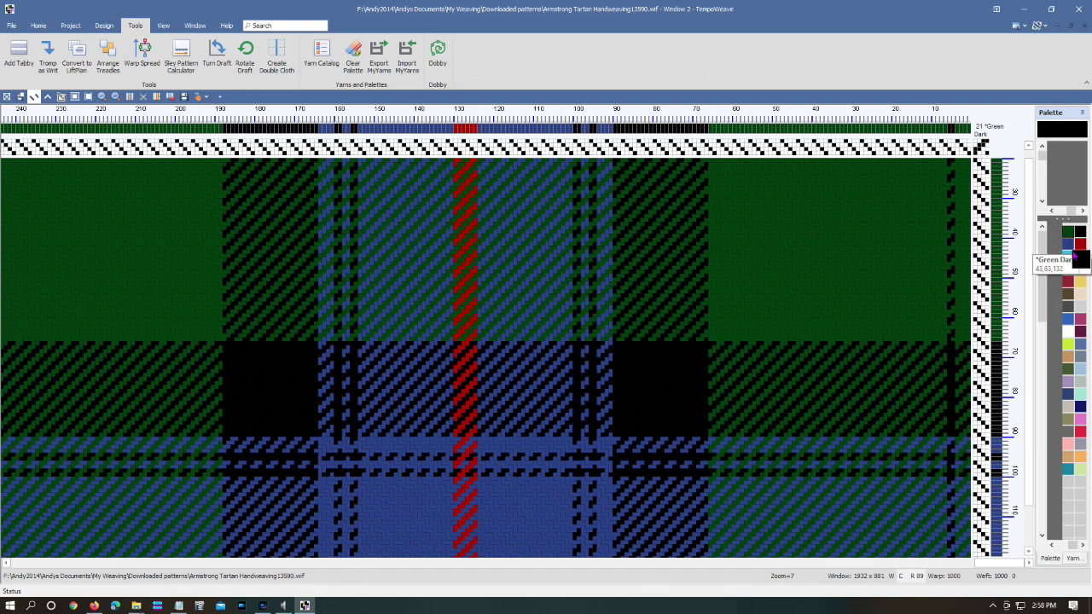
{"action": "left_click_drag", "start_coordinate": [1068, 239], "coordinate": [1080, 169]}
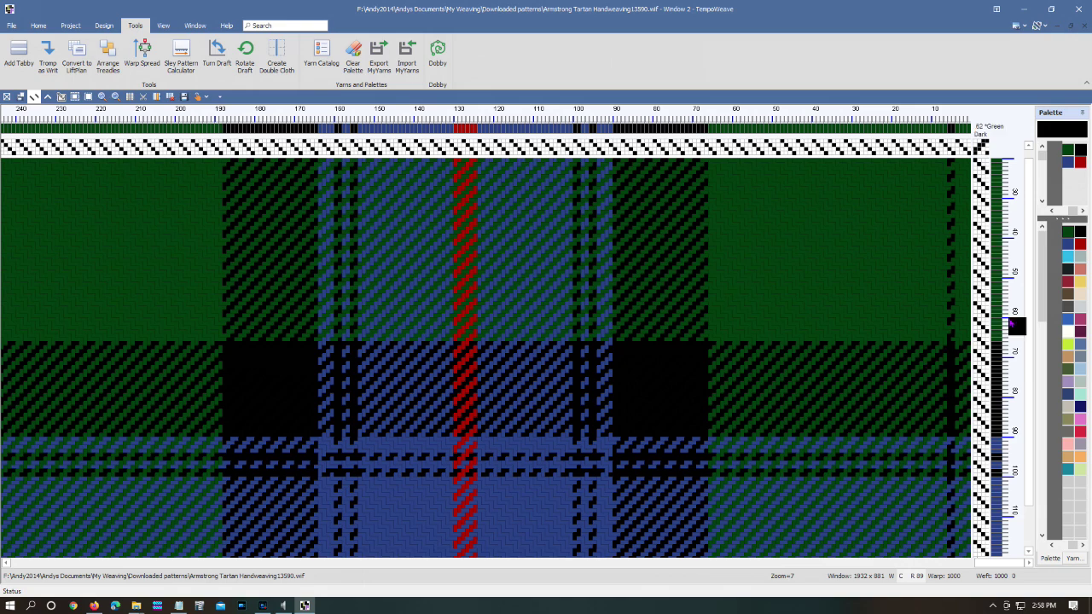
{"action": "scroll", "coordinate": [1018, 326], "scroll_direction": "down", "scroll_amount": 3}
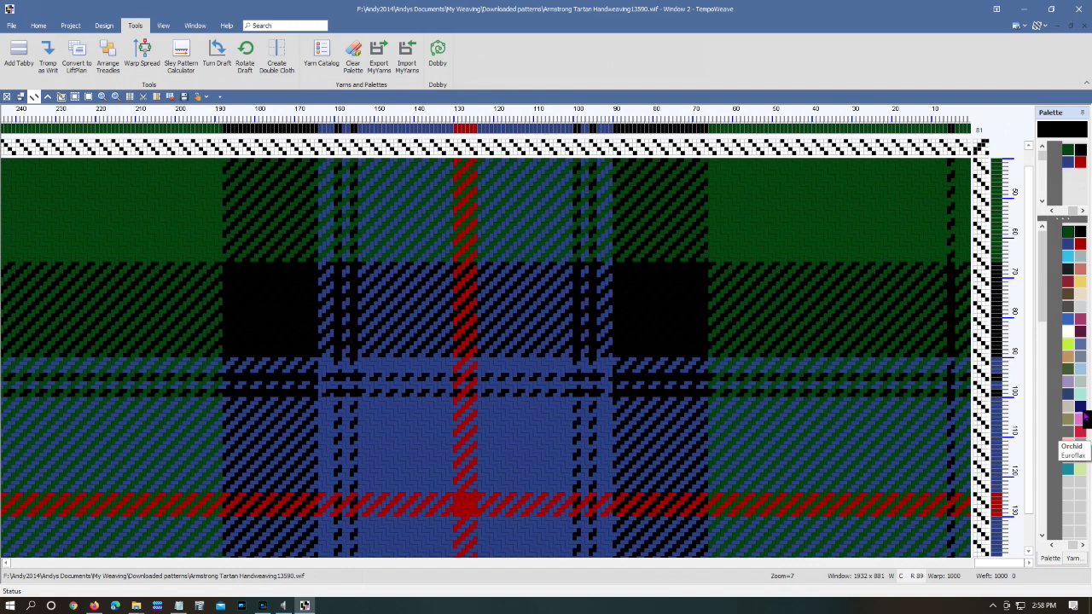
- Swap the Dark Red palette colour for Euroflax Orchid so the red stripes turn pink
{"action": "right_click", "coordinate": [1079, 167]}
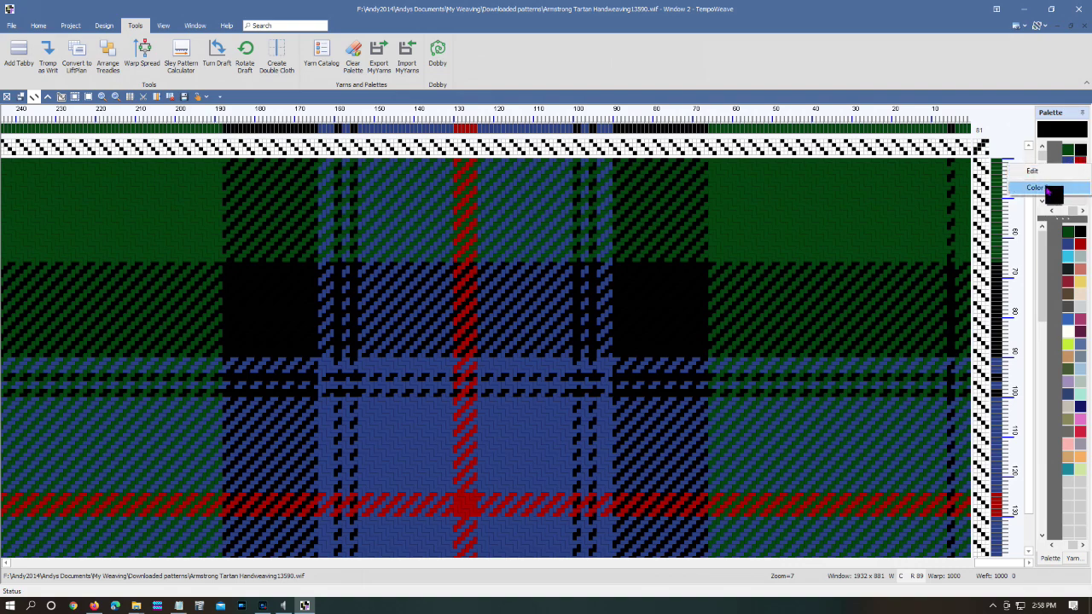
{"action": "left_click", "coordinate": [1047, 190]}
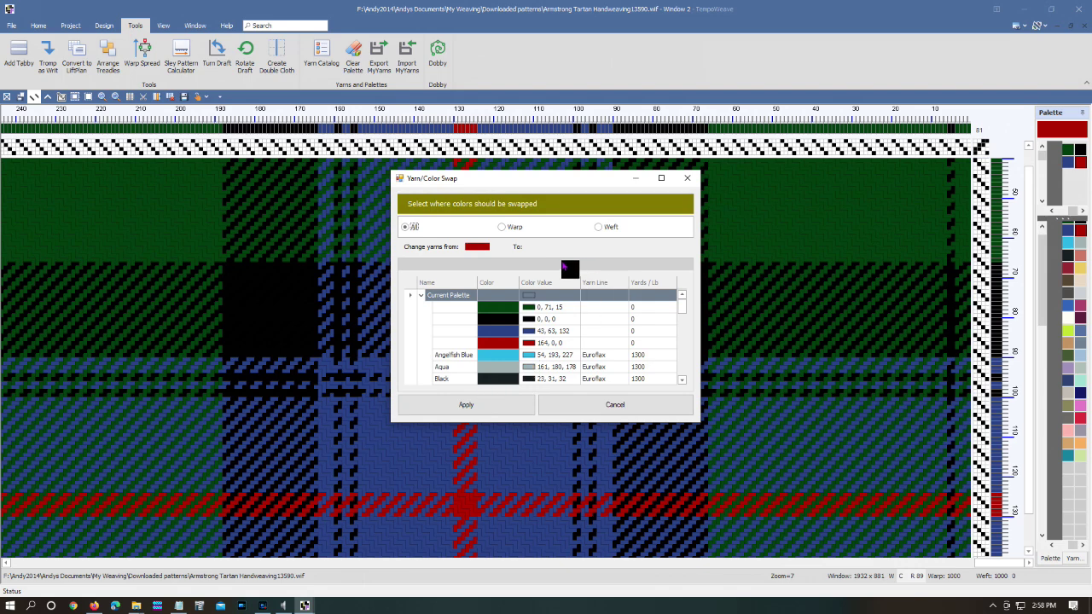
{"action": "scroll", "coordinate": [543, 316], "scroll_direction": "down", "scroll_amount": 1}
{"action": "scroll", "coordinate": [539, 313], "scroll_direction": "up", "scroll_amount": 1}
{"action": "scroll", "coordinate": [520, 366], "scroll_direction": "down", "scroll_amount": 1}
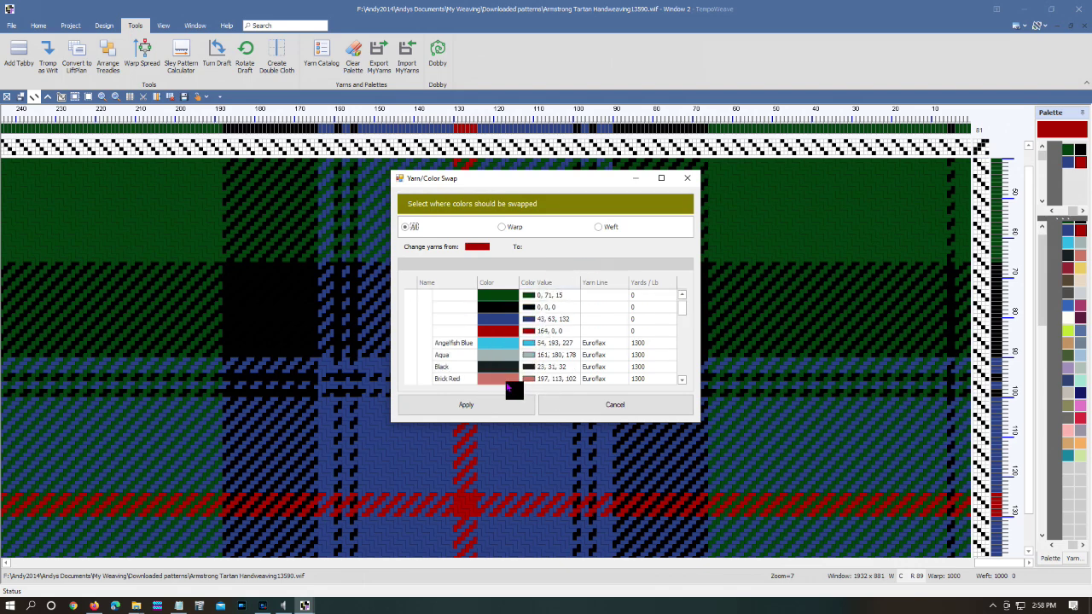
{"action": "scroll", "coordinate": [509, 388], "scroll_direction": "down", "scroll_amount": 4}
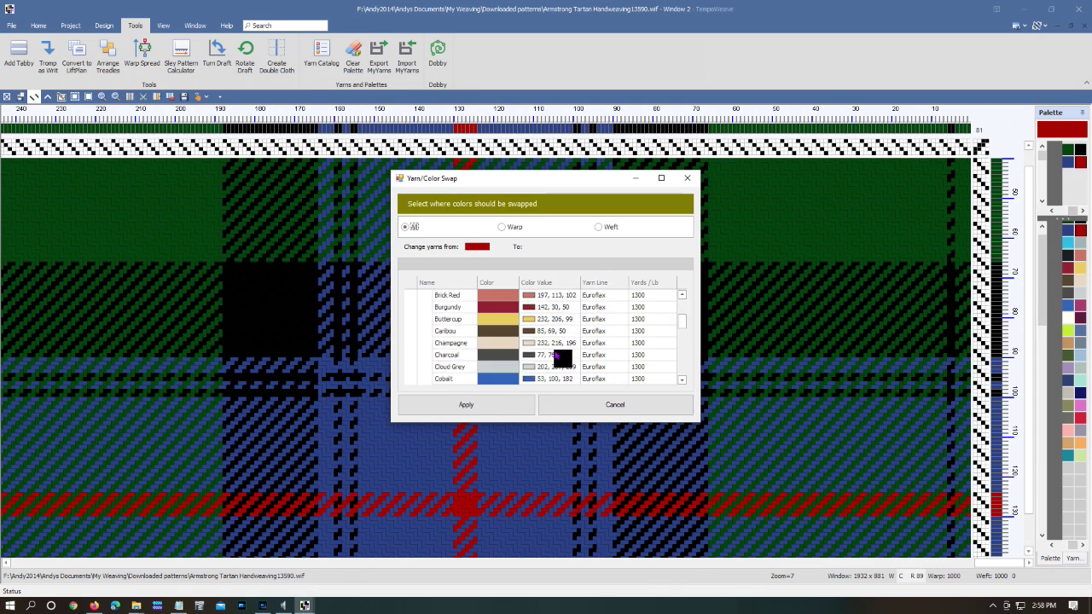
{"action": "scroll", "coordinate": [559, 357], "scroll_direction": "down", "scroll_amount": 4}
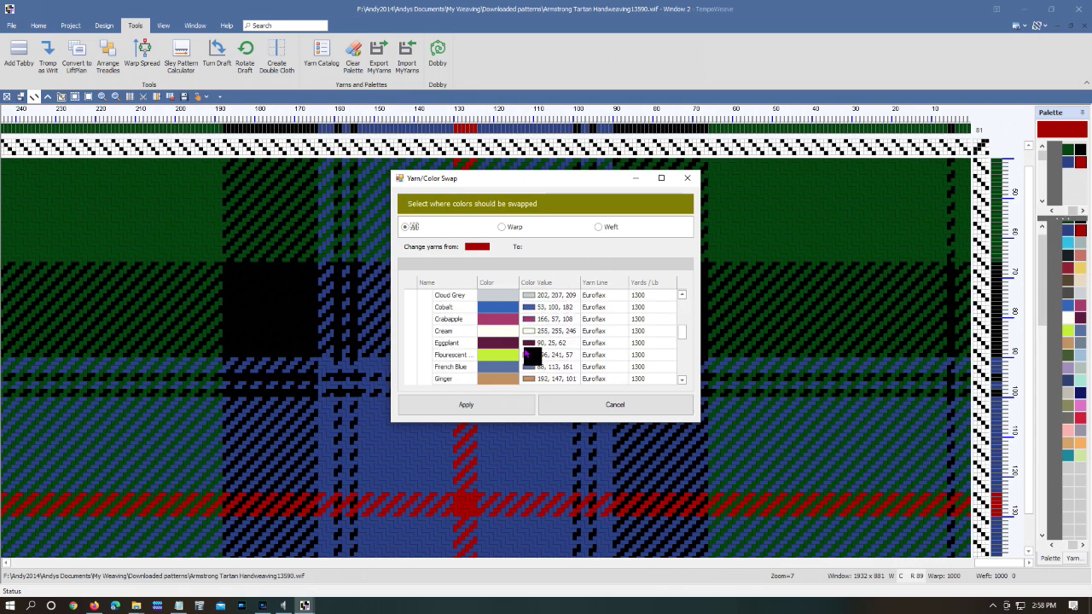
{"action": "scroll", "coordinate": [526, 350], "scroll_direction": "down", "scroll_amount": 2}
{"action": "scroll", "coordinate": [516, 337], "scroll_direction": "down", "scroll_amount": 3}
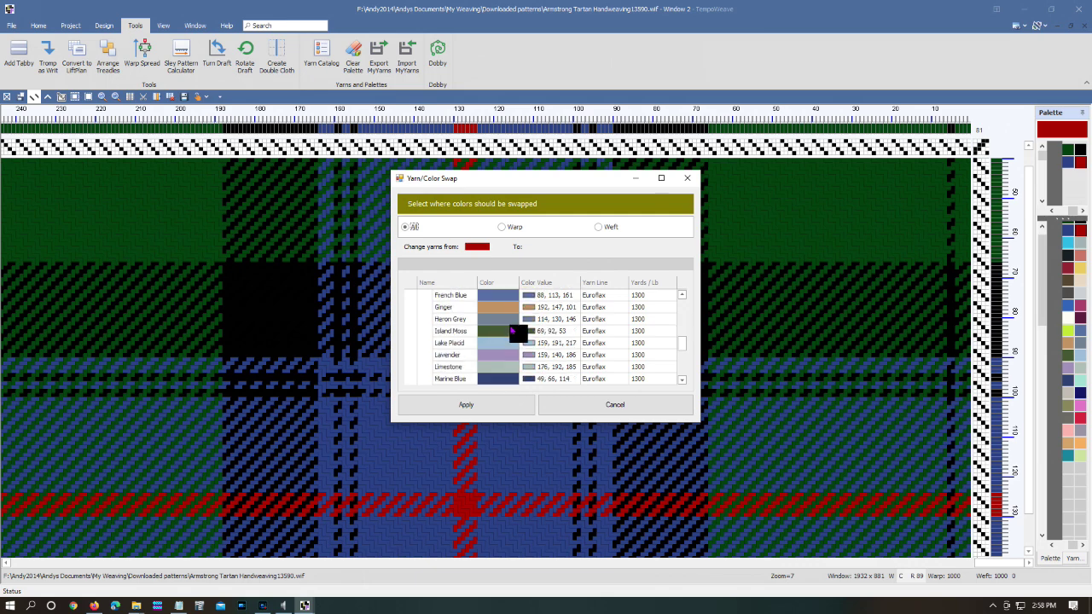
{"action": "scroll", "coordinate": [512, 330], "scroll_direction": "down", "scroll_amount": 6}
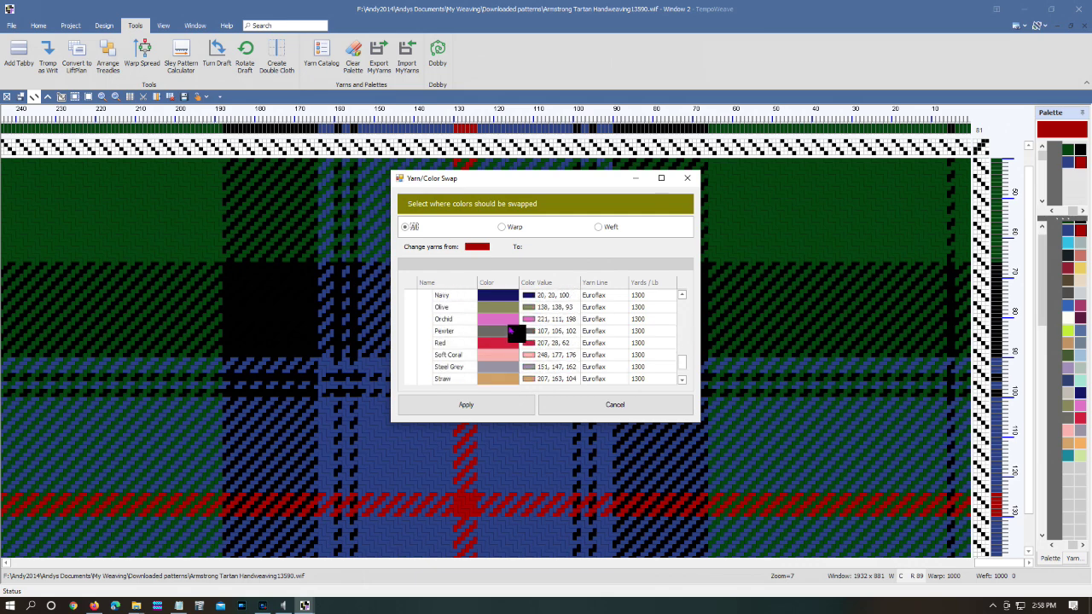
{"action": "left_click", "coordinate": [504, 322]}
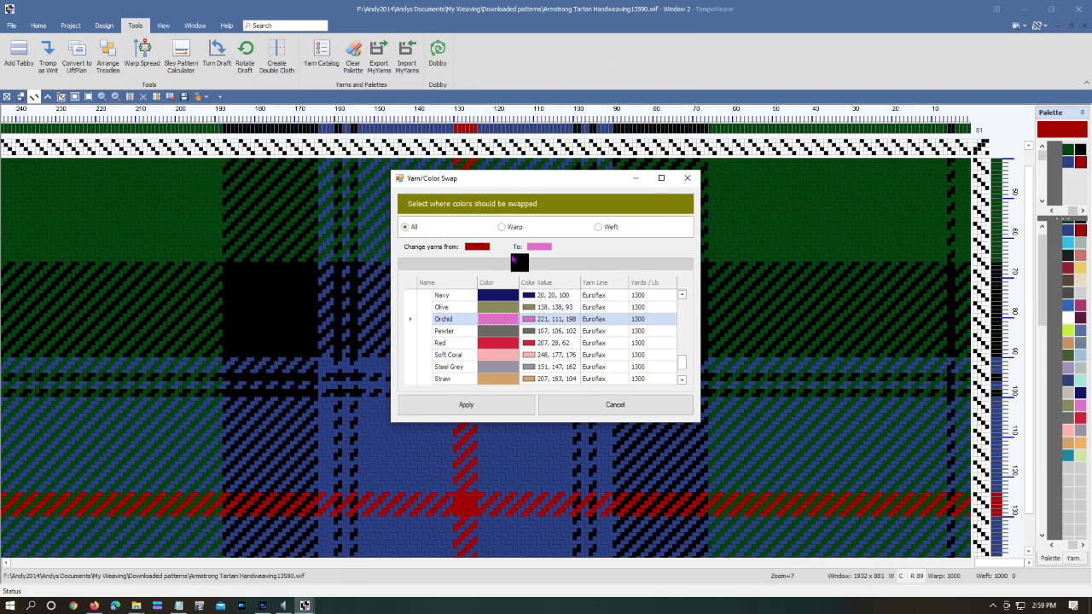
{"action": "left_click", "coordinate": [480, 409]}
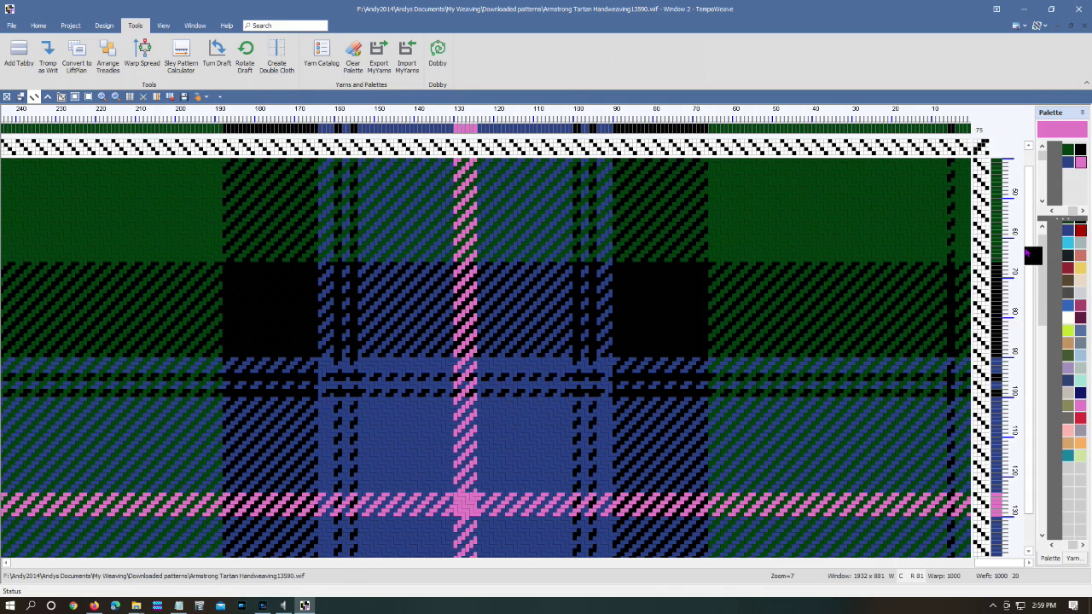
- Show the File options for the tartan draft, with Save, Save As and Version History
{"action": "left_click_drag", "start_coordinate": [1055, 408], "coordinate": [1068, 166]}
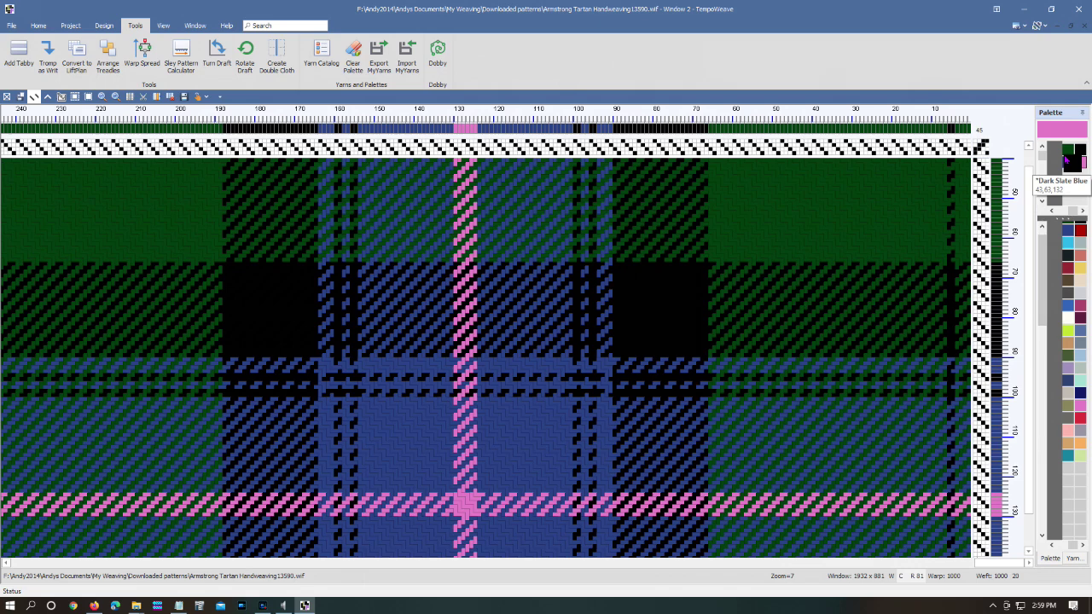
{"action": "left_click_drag", "start_coordinate": [1073, 243], "coordinate": [1060, 153]}
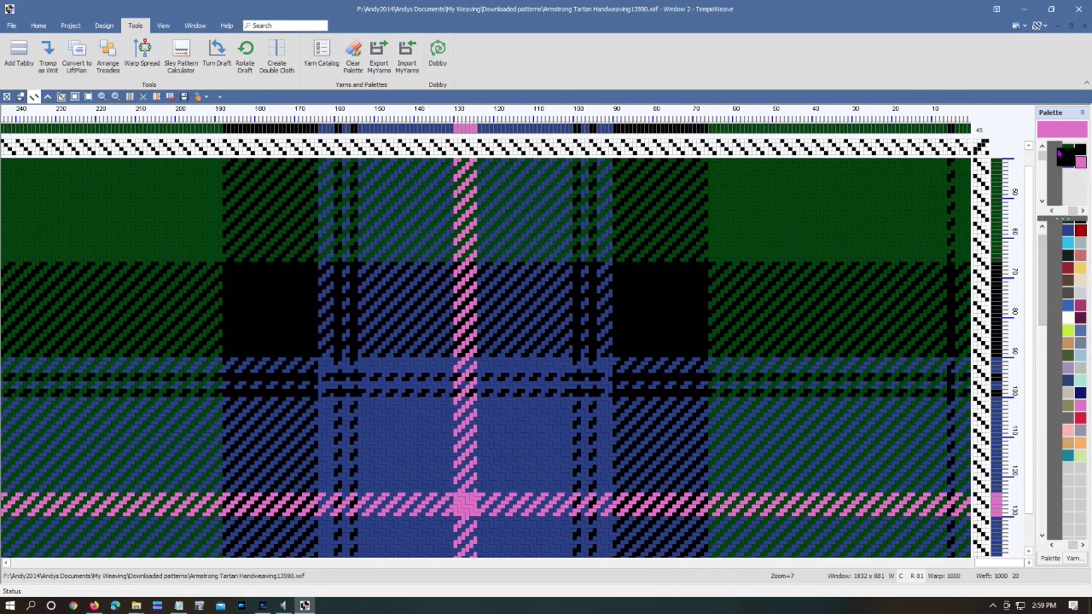
{"action": "left_click_drag", "start_coordinate": [1062, 155], "coordinate": [184, 63]}
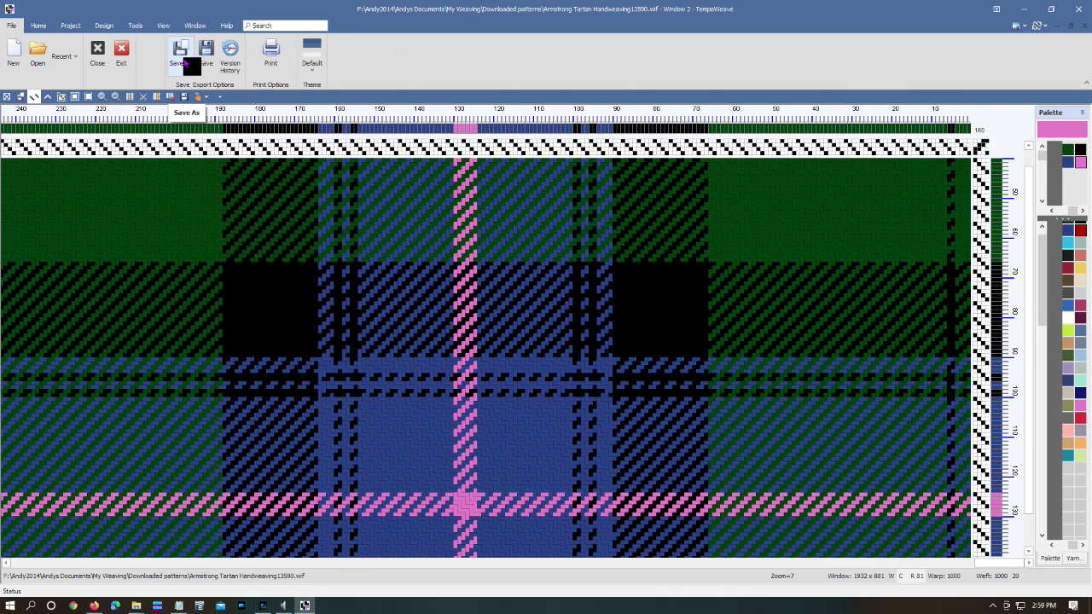